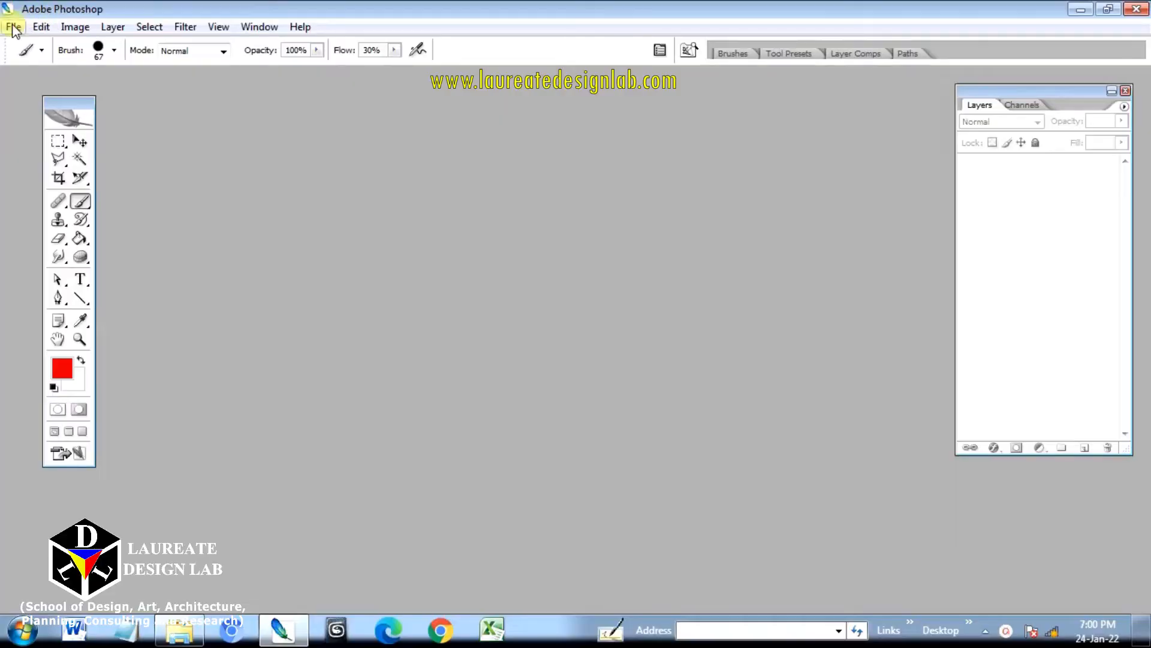
click(14, 28)
click(37, 54)
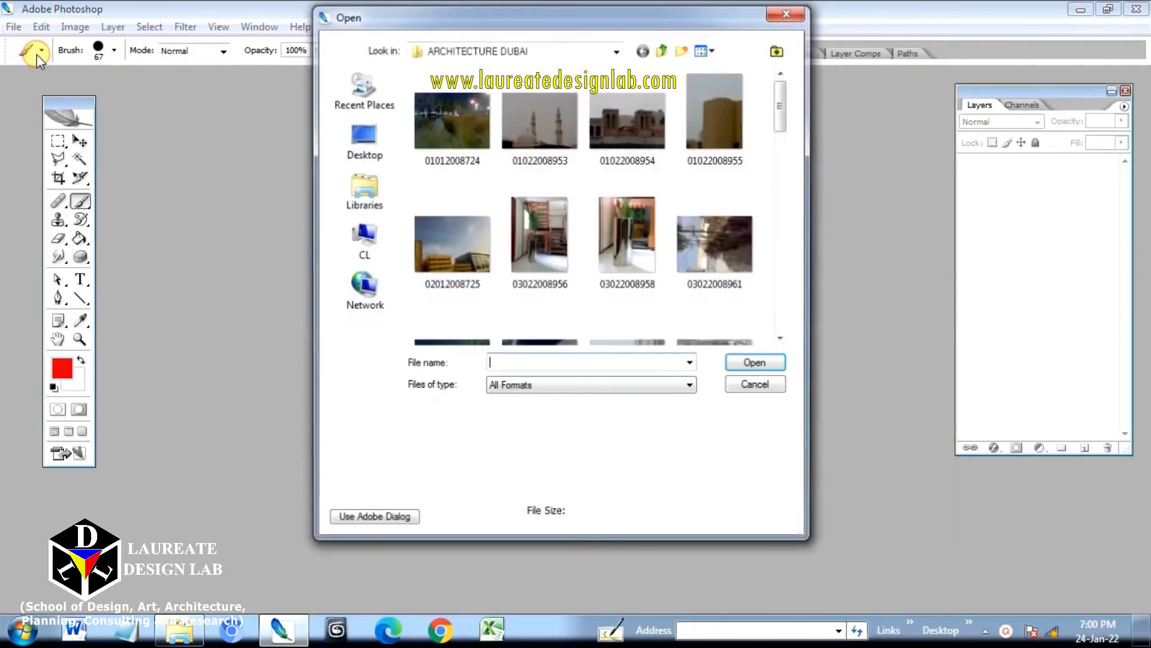
click(538, 231)
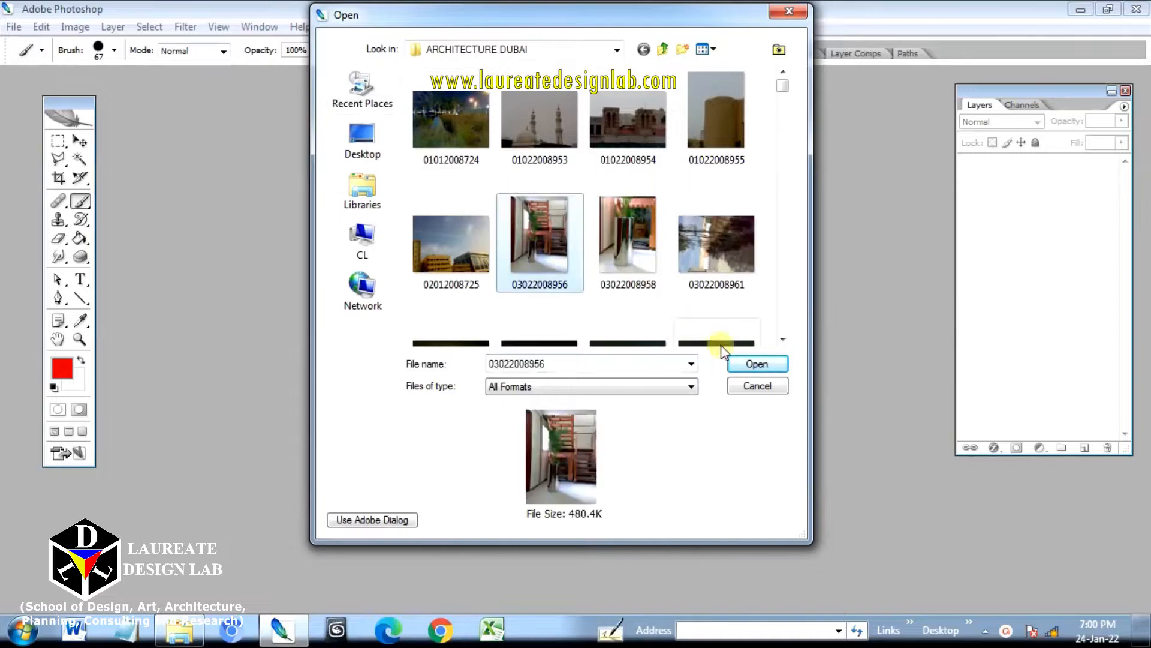
click(745, 363)
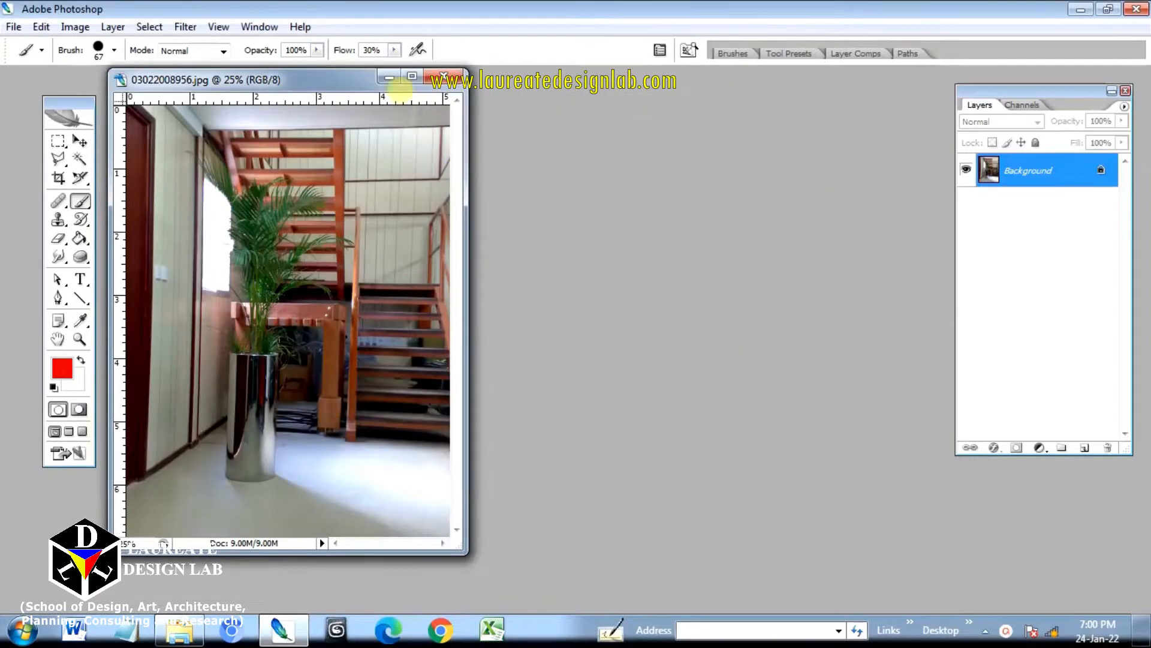
click(412, 76)
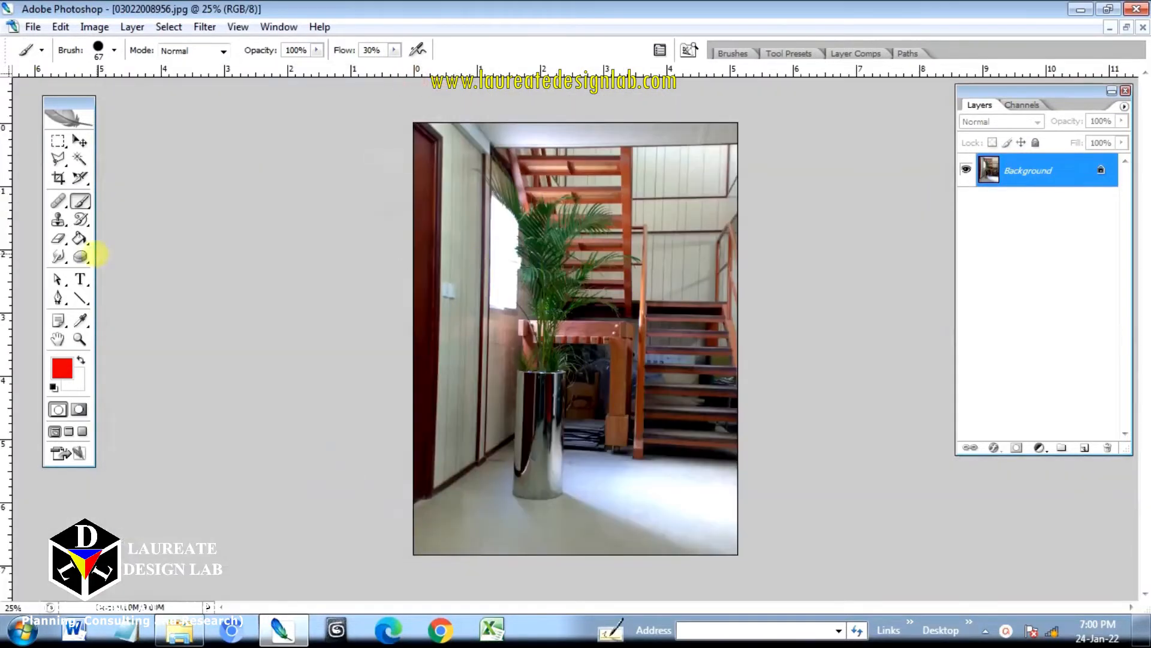
click(78, 338)
right_click(519, 276)
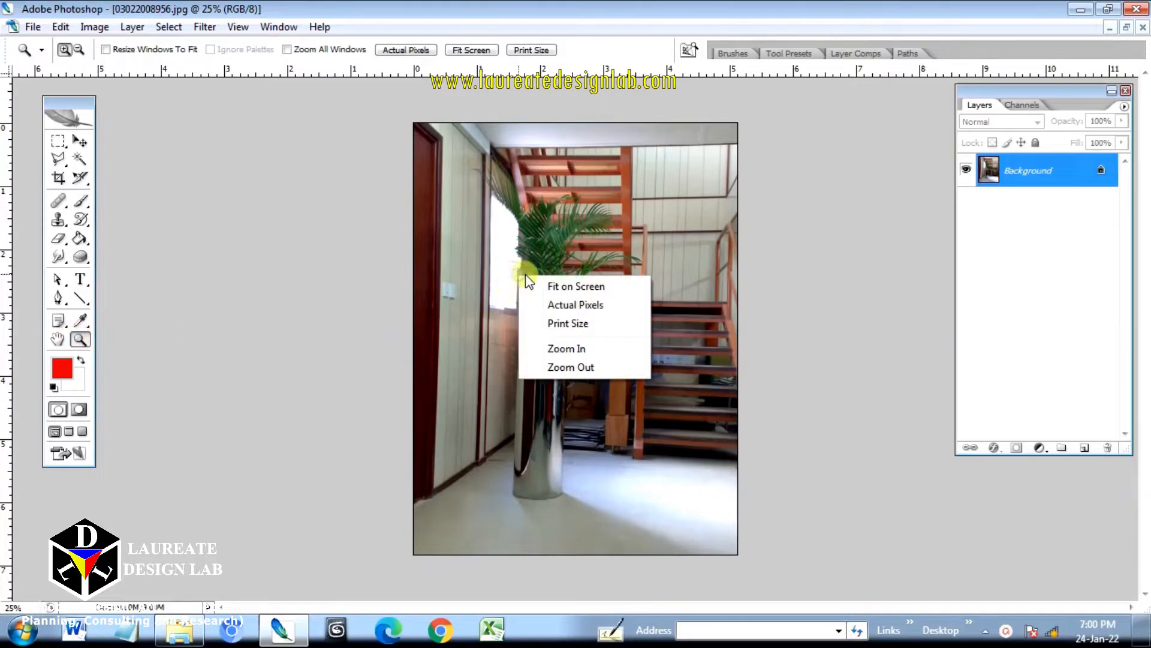
click(566, 288)
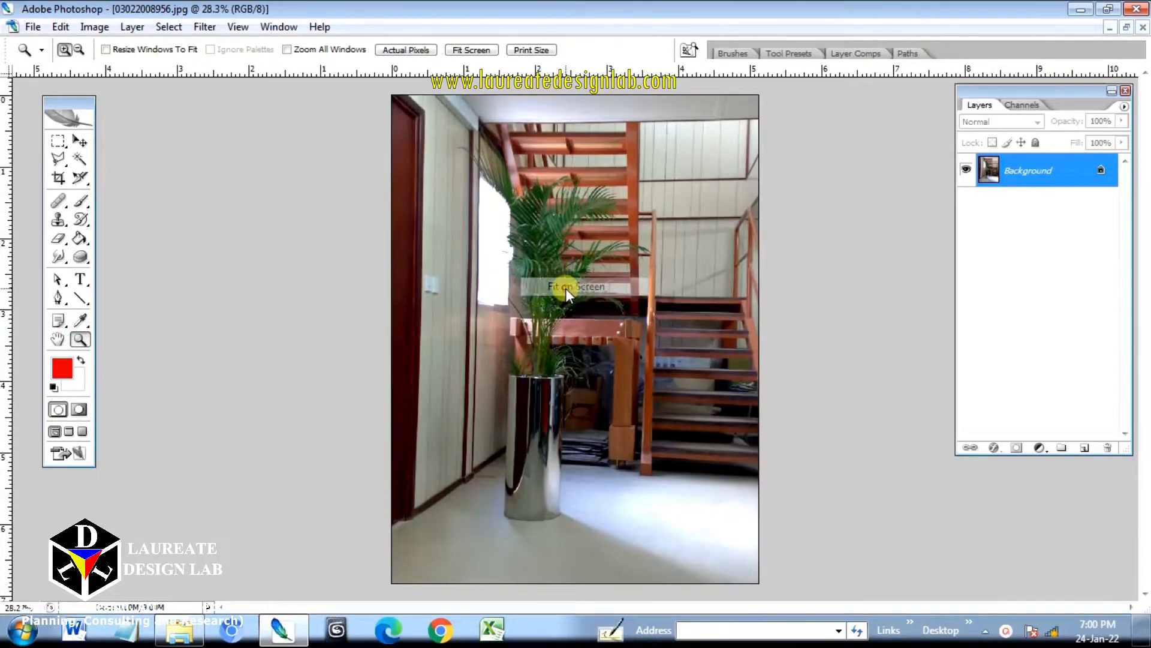
Convert the Background into a regular layer named Layer 0 and duplicate that layer
double_click(1030, 172)
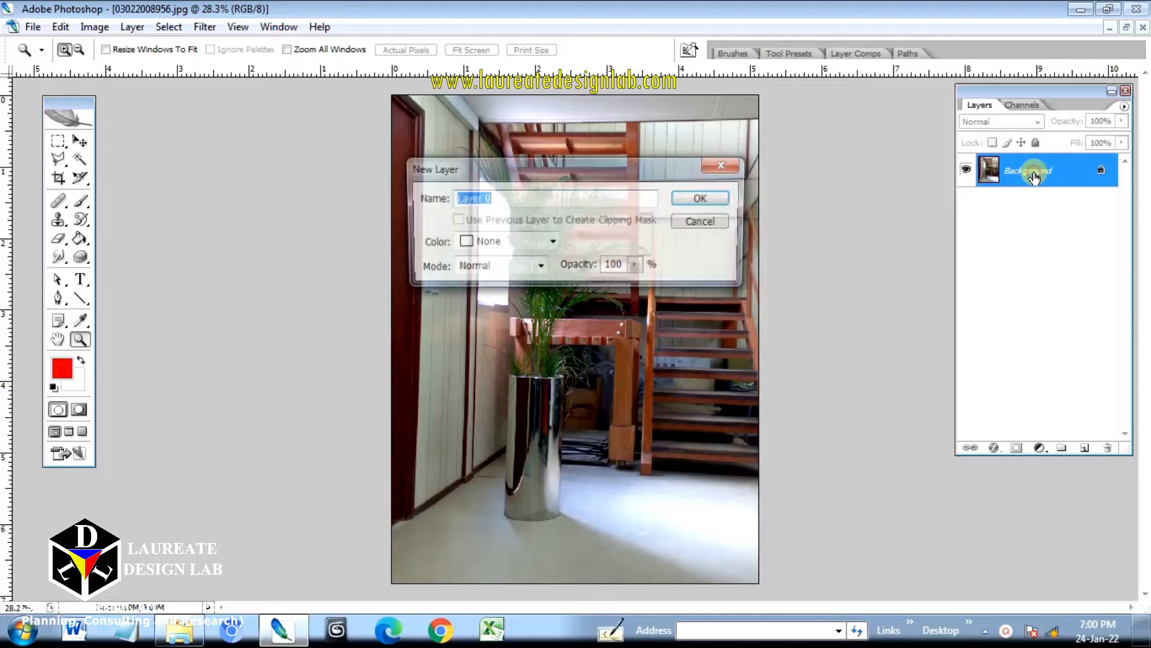
click(699, 198)
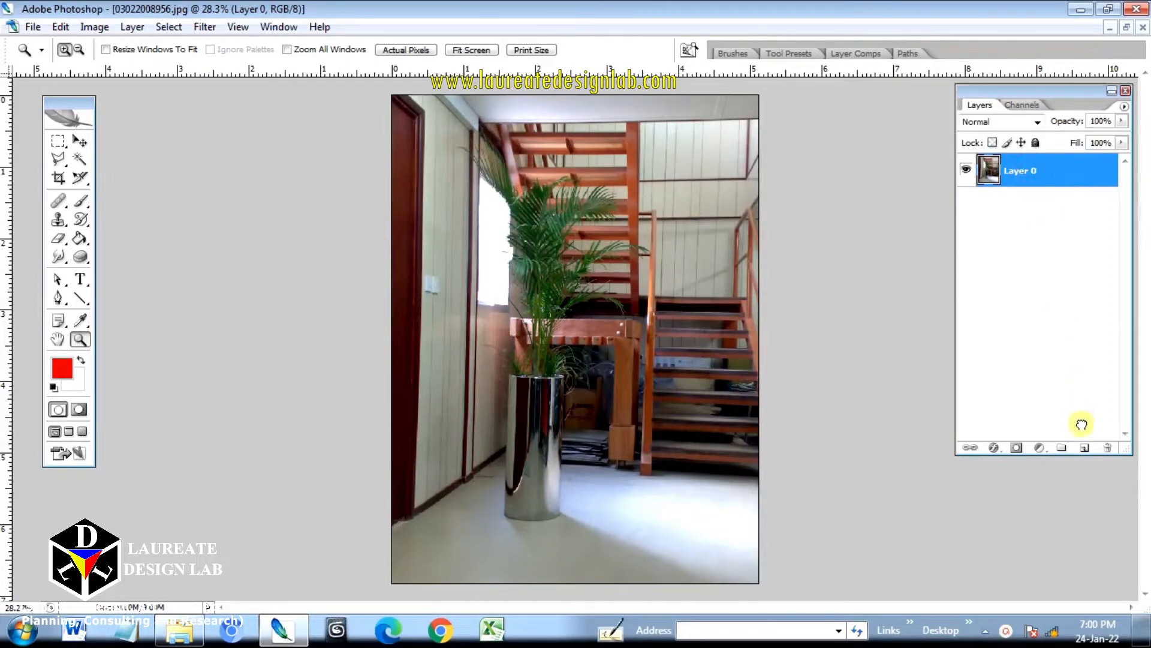
drag(1084, 447, 1084, 447)
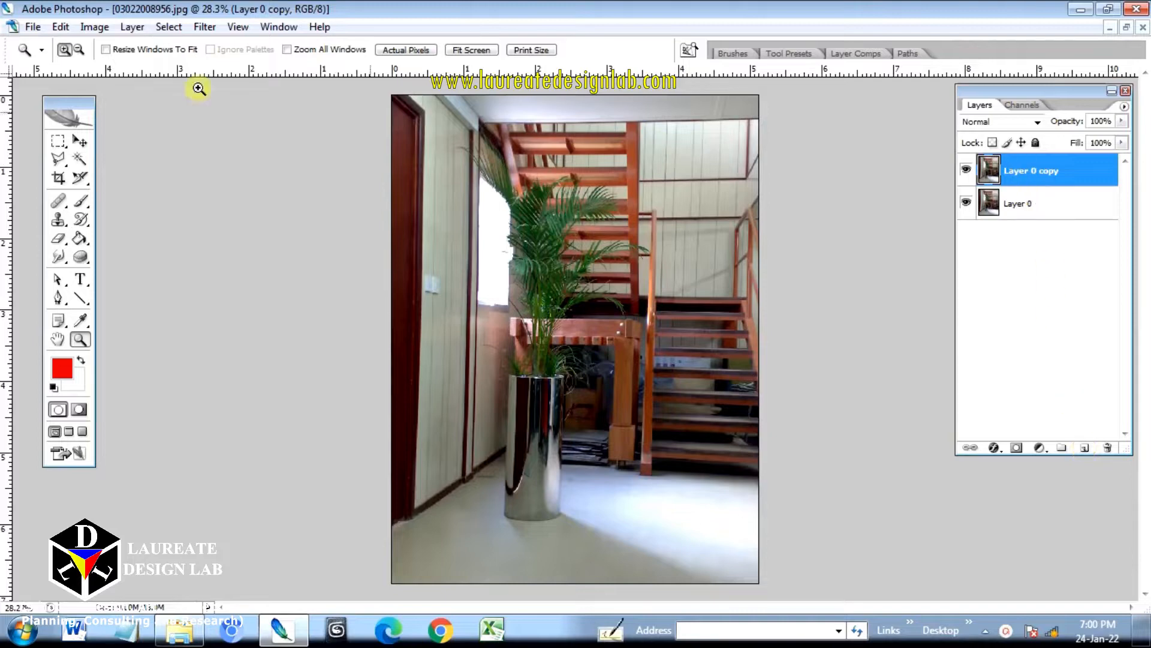
Start the Unsharp Mask filter on the duplicated layer, move its dialog off the photo and zoom its preview out to 25%
click(202, 28)
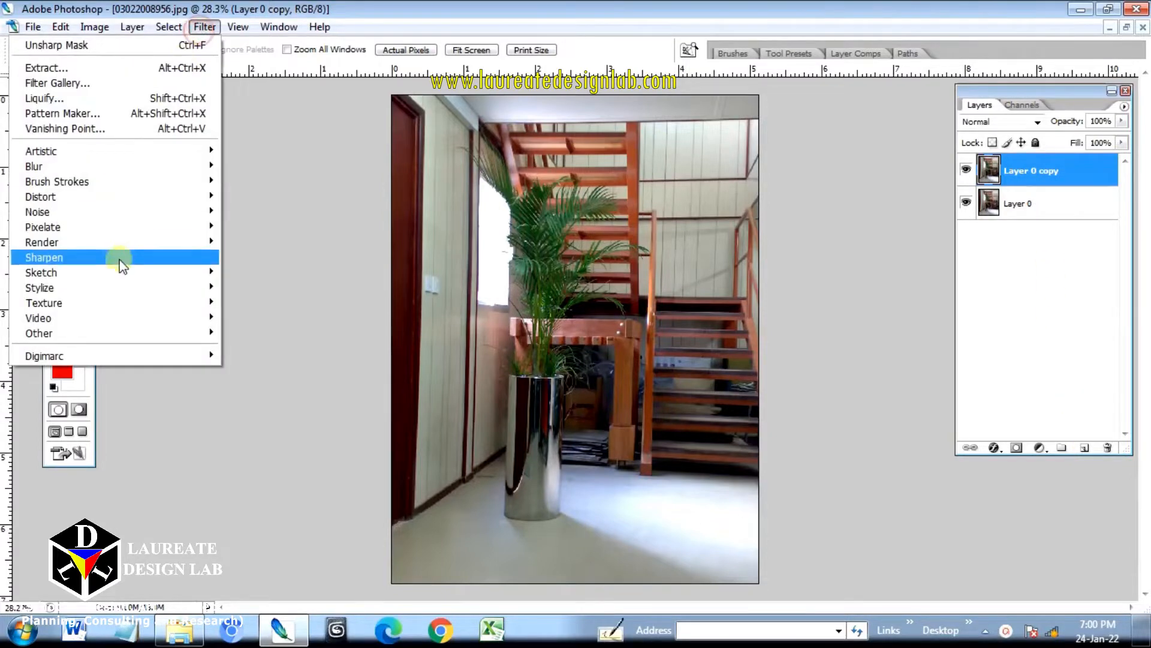
mouse_move(124, 250)
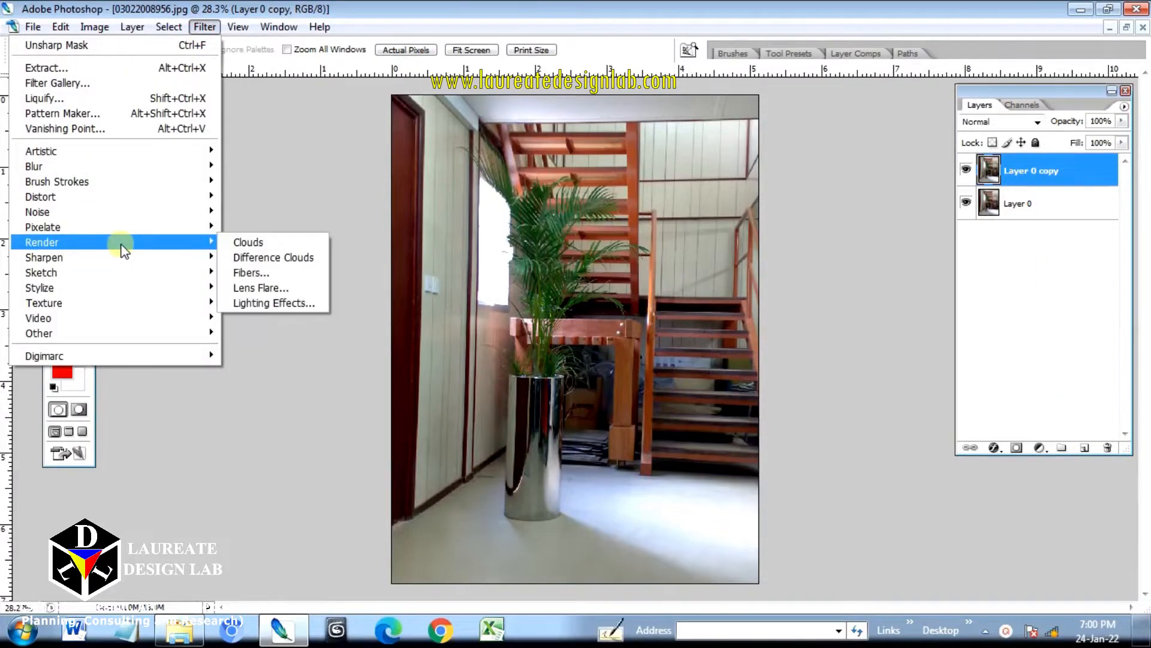
mouse_move(185, 255)
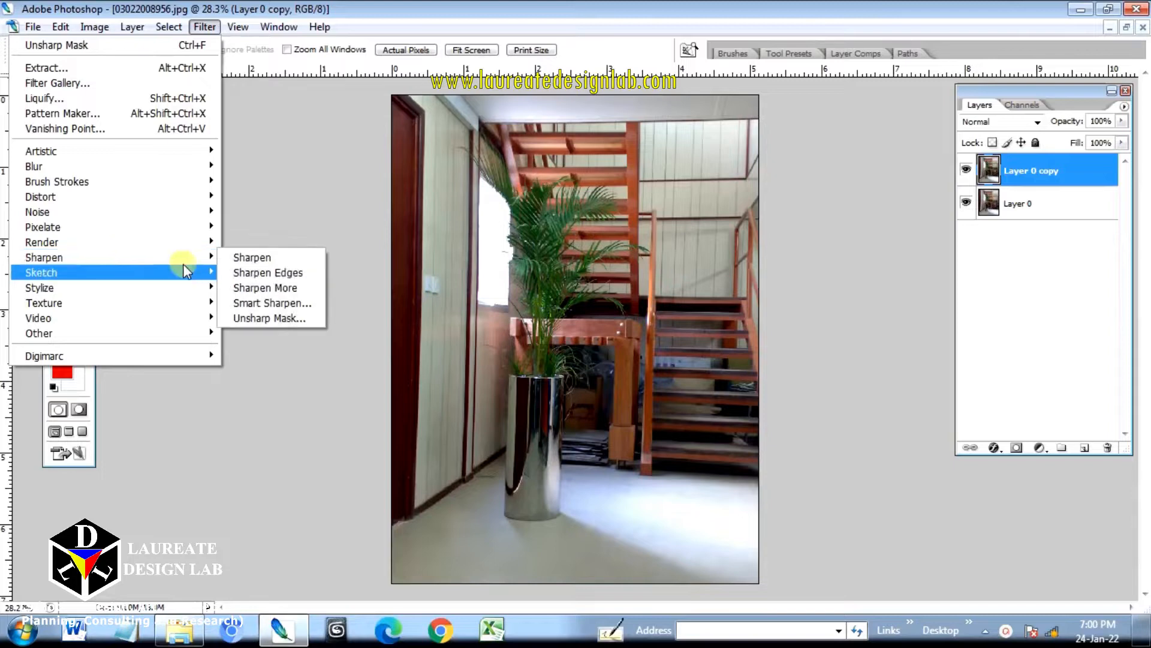
click(282, 317)
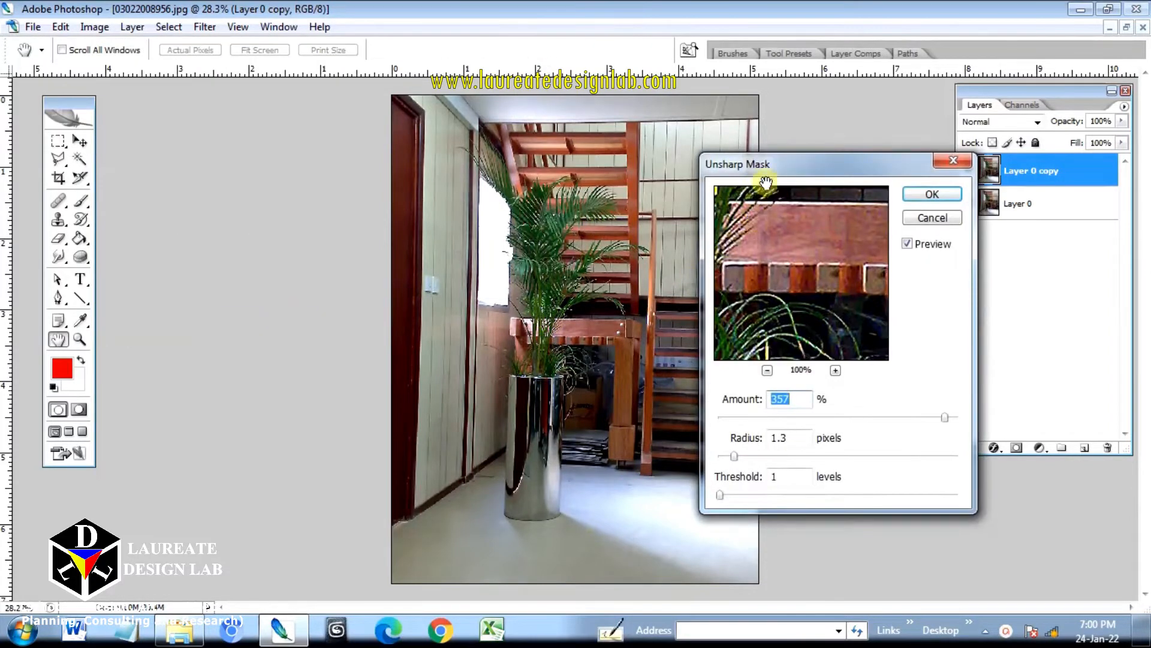
drag(773, 173, 189, 110)
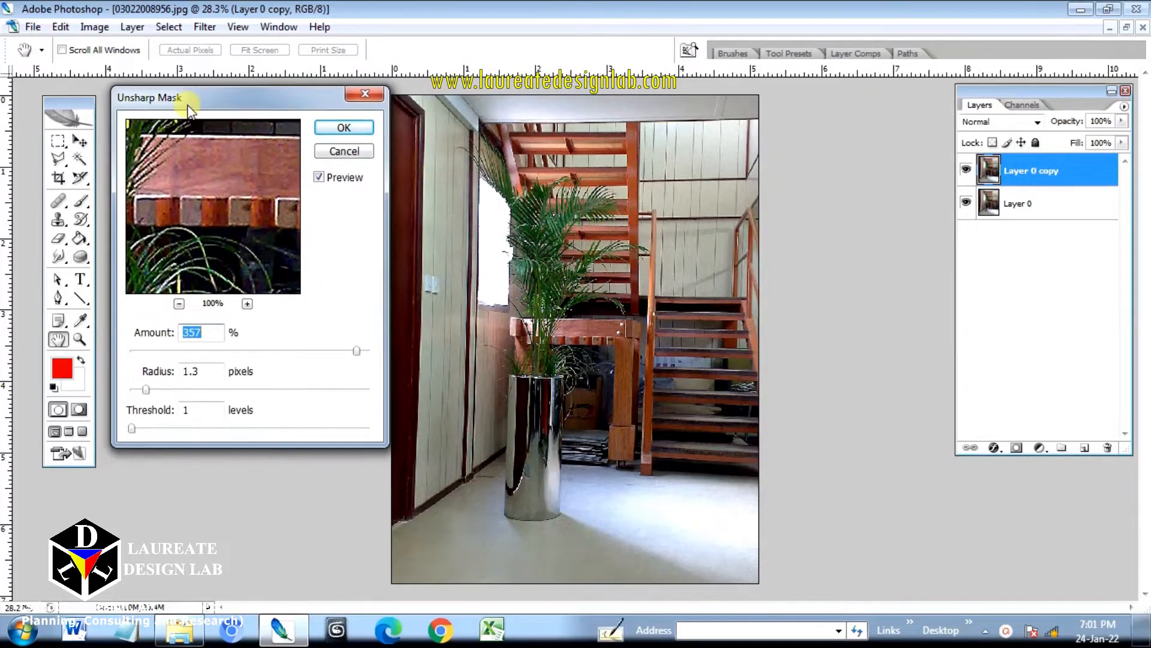
drag(222, 250, 212, 223)
click(179, 304)
click(180, 303)
click(180, 304)
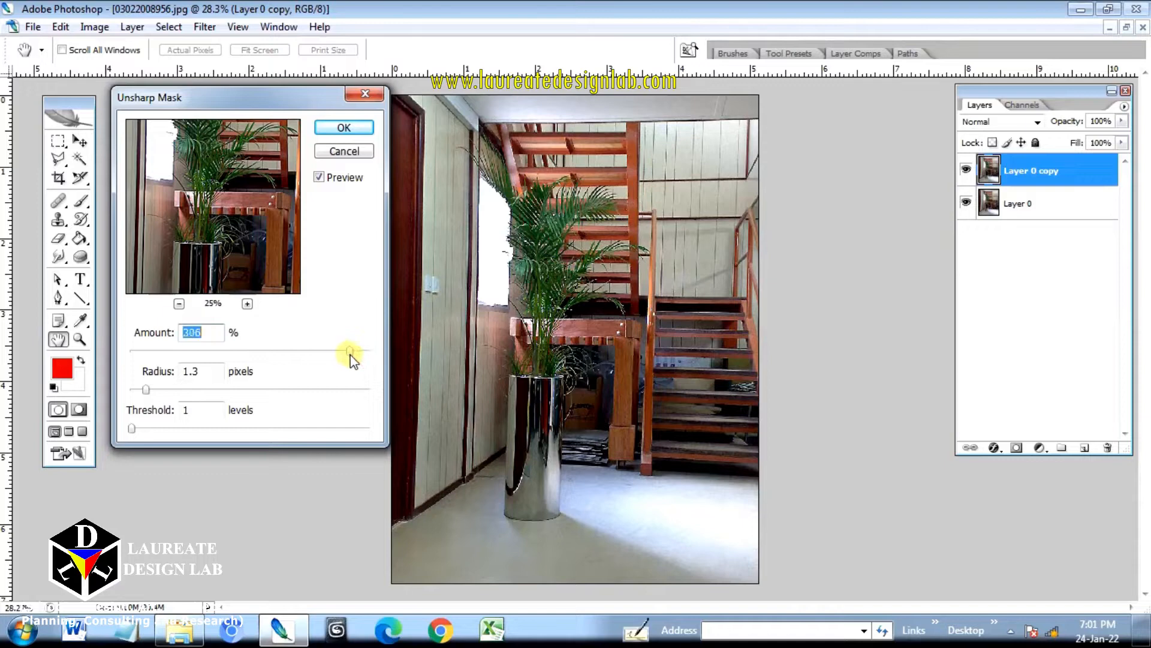
Set the Unsharp Mask amount to 325% and the radius to 2.3 pixels
drag(148, 396, 210, 392)
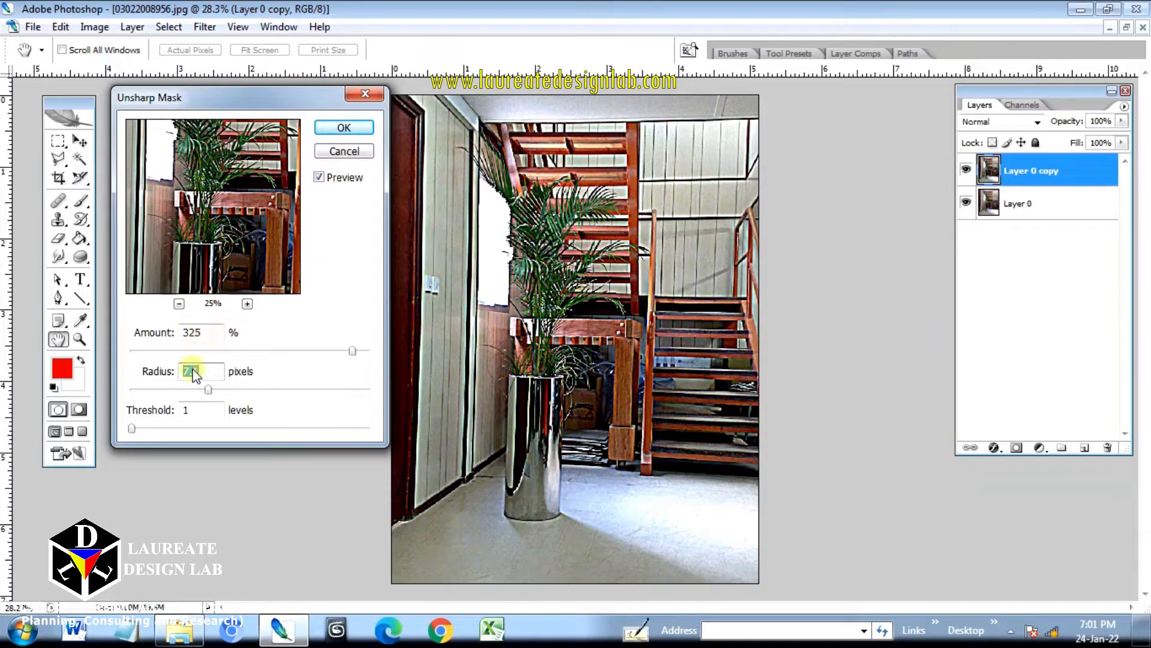
drag(206, 390, 158, 395)
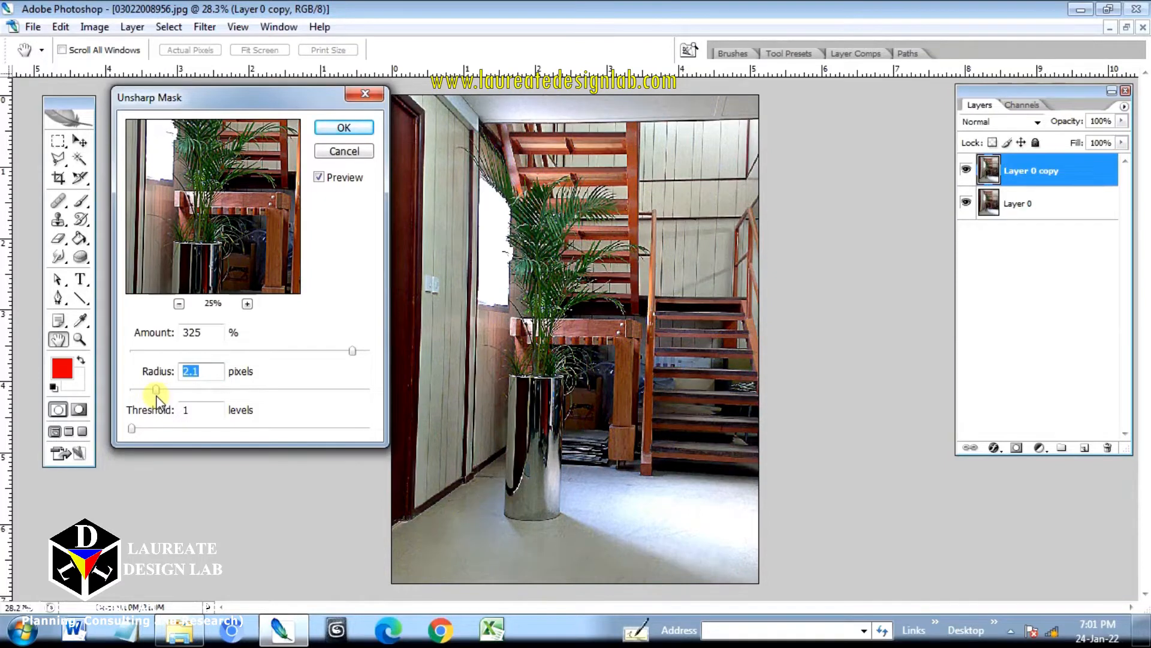
drag(159, 391, 160, 391)
Compare the photo with and without the Unsharp Mask preview
click(328, 180)
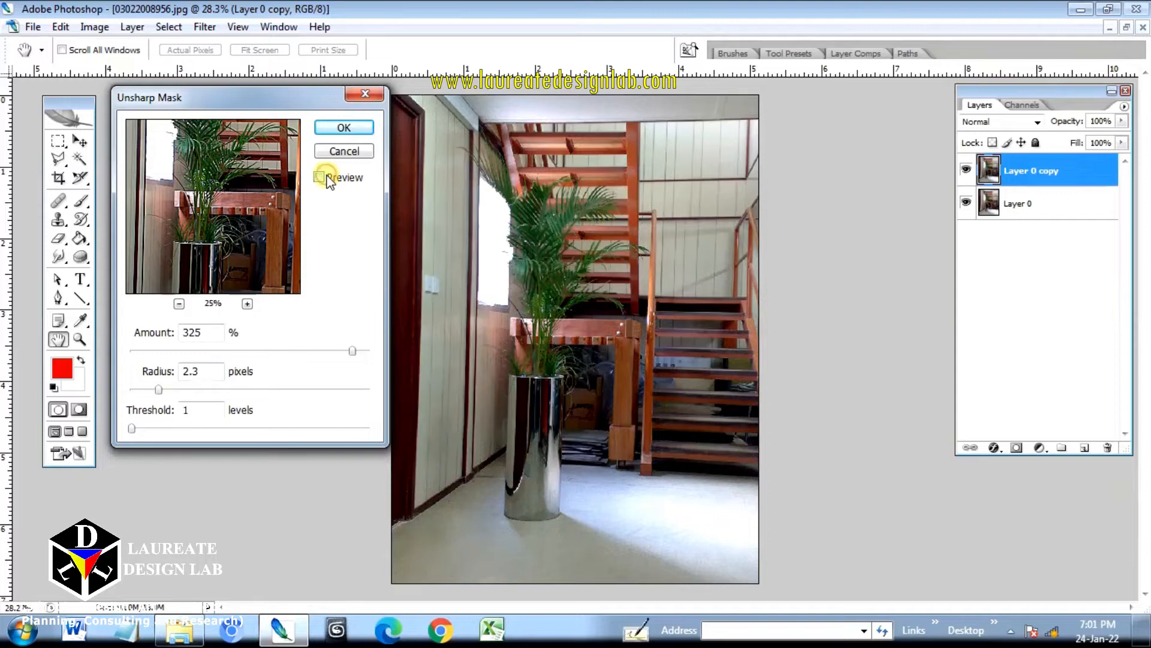
click(328, 179)
click(328, 180)
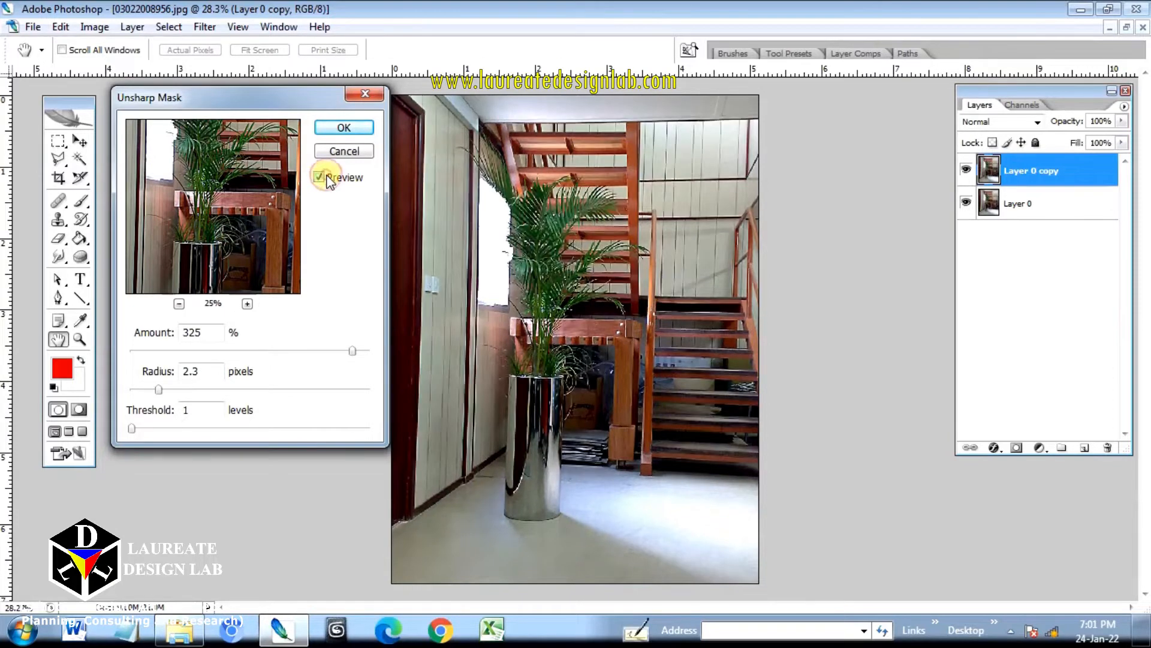
click(328, 180)
click(328, 180)
click(328, 180)
click(328, 180)
Set the Unsharp Mask amount to 344%, compare the preview with the original, and apply the filter with the 2.3-pixel radius
click(320, 177)
click(321, 177)
click(320, 177)
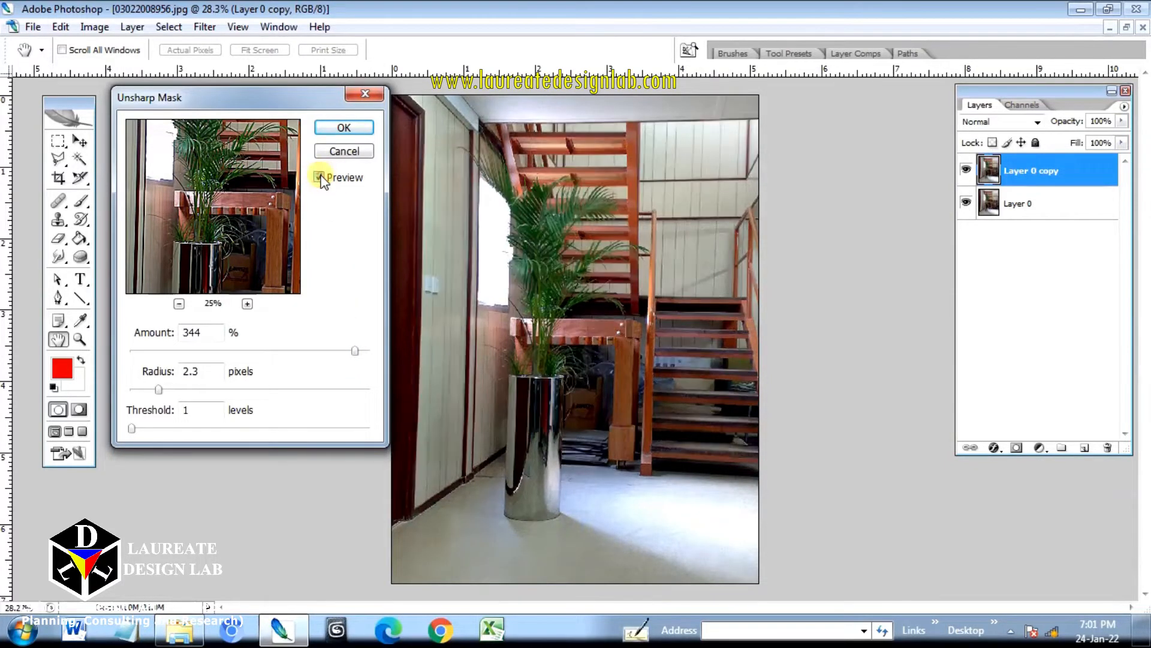
click(320, 177)
click(320, 177)
click(320, 177)
click(320, 177)
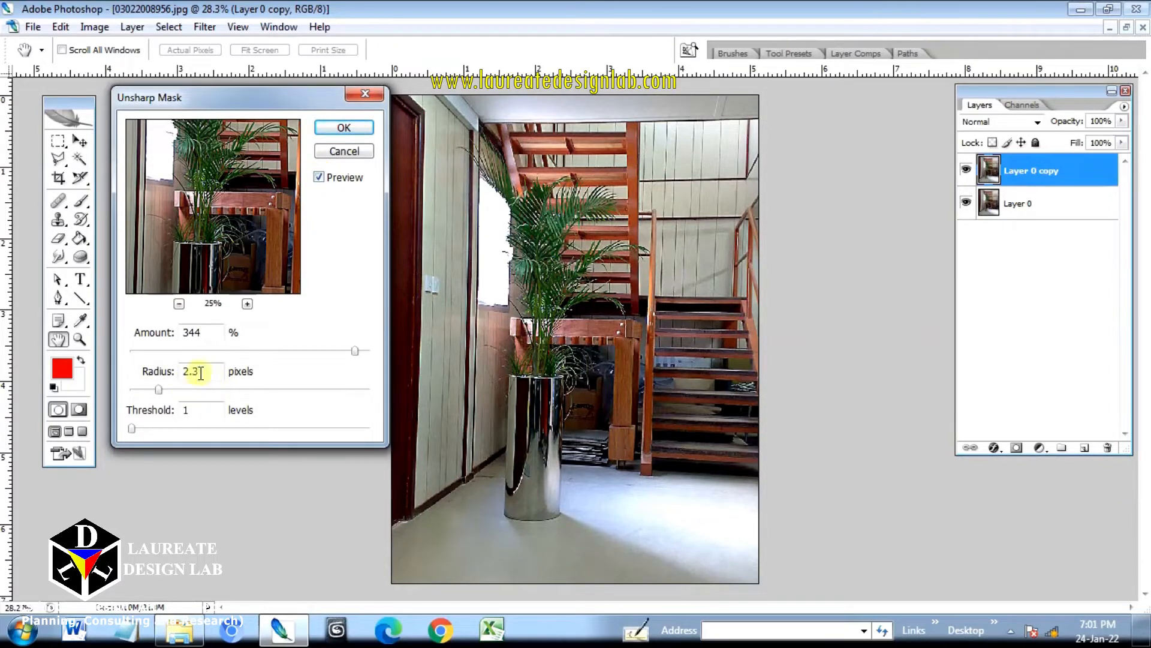
drag(201, 373, 168, 364)
drag(205, 328, 168, 329)
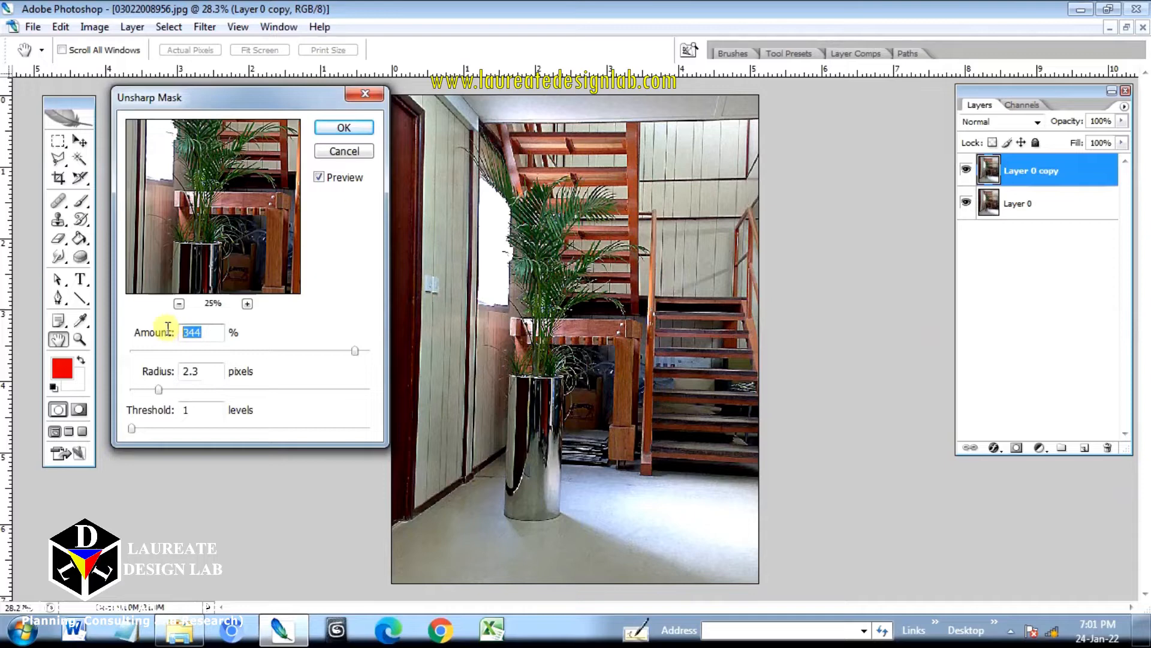
click(354, 133)
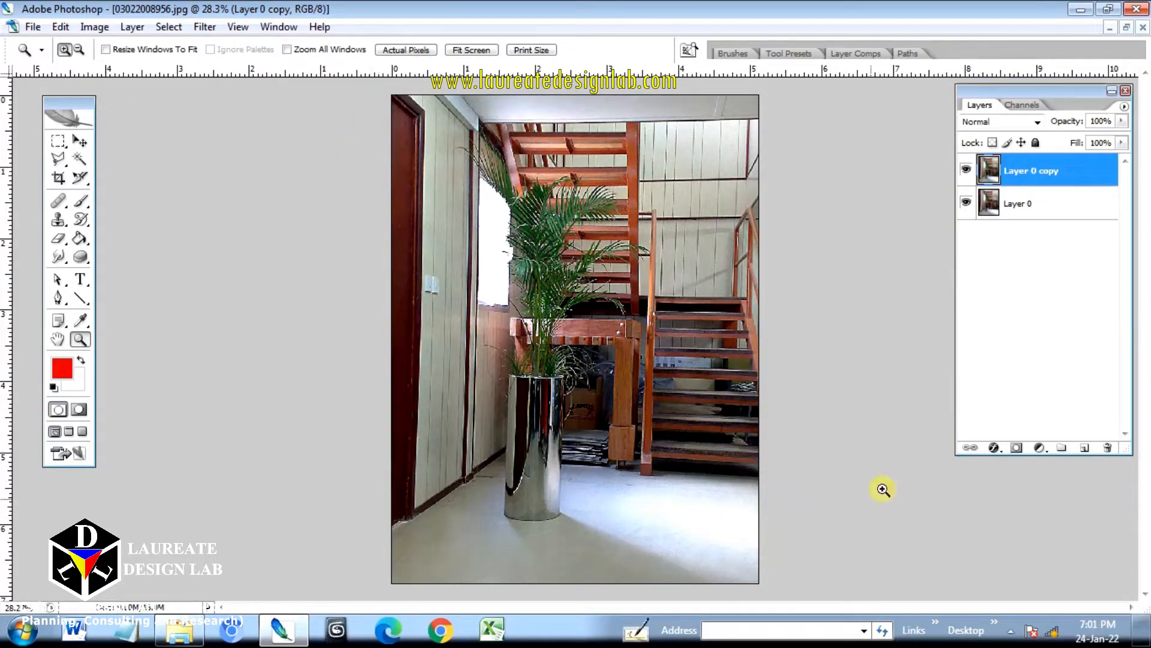
Add a layer mask to the sharpened copy and fill the mask with black using the Paint Bucket
click(1015, 448)
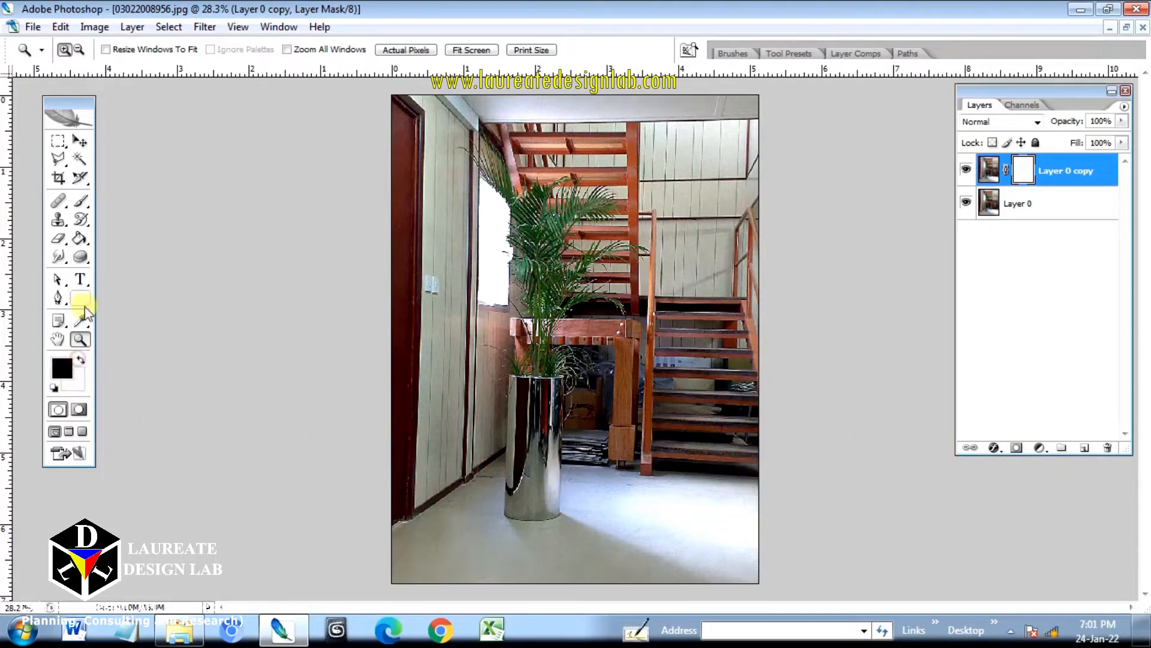
click(82, 237)
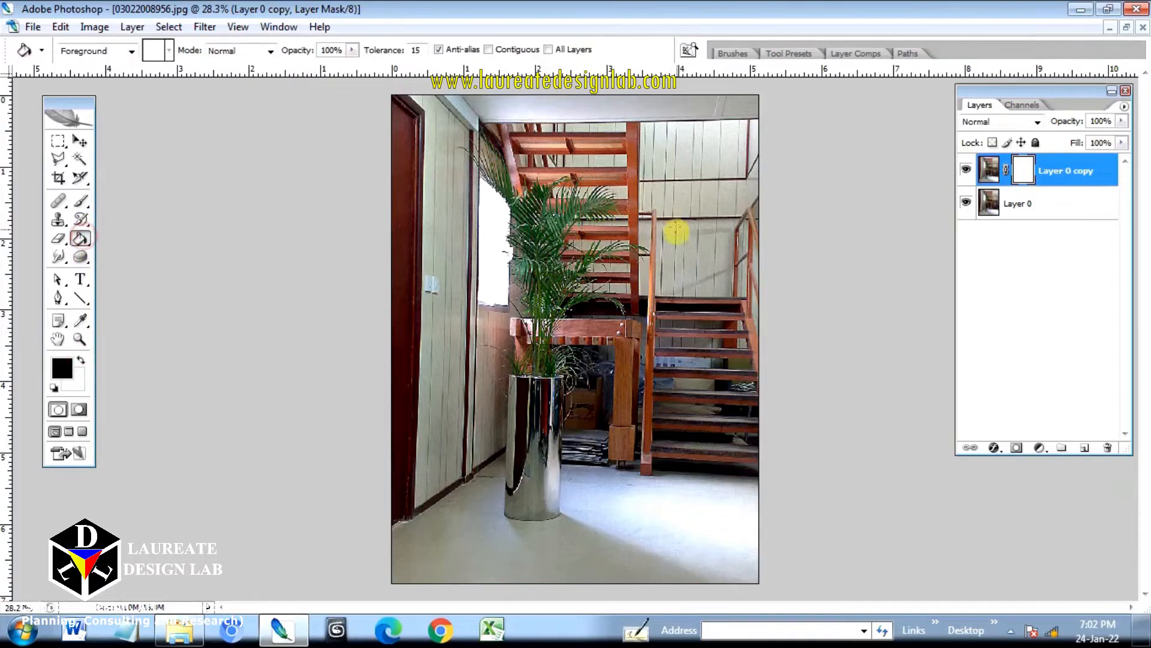
click(635, 278)
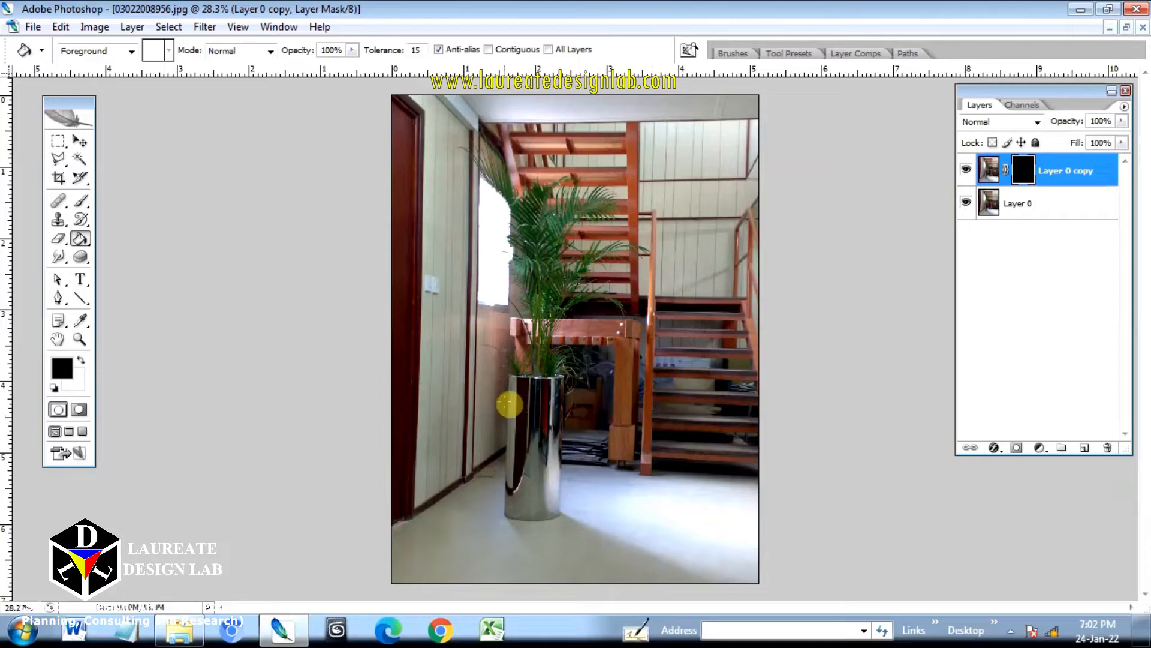
Paint white on the layer mask over the plant's leaves with a 67 px brush at 100% hardness and 30% flow
click(54, 388)
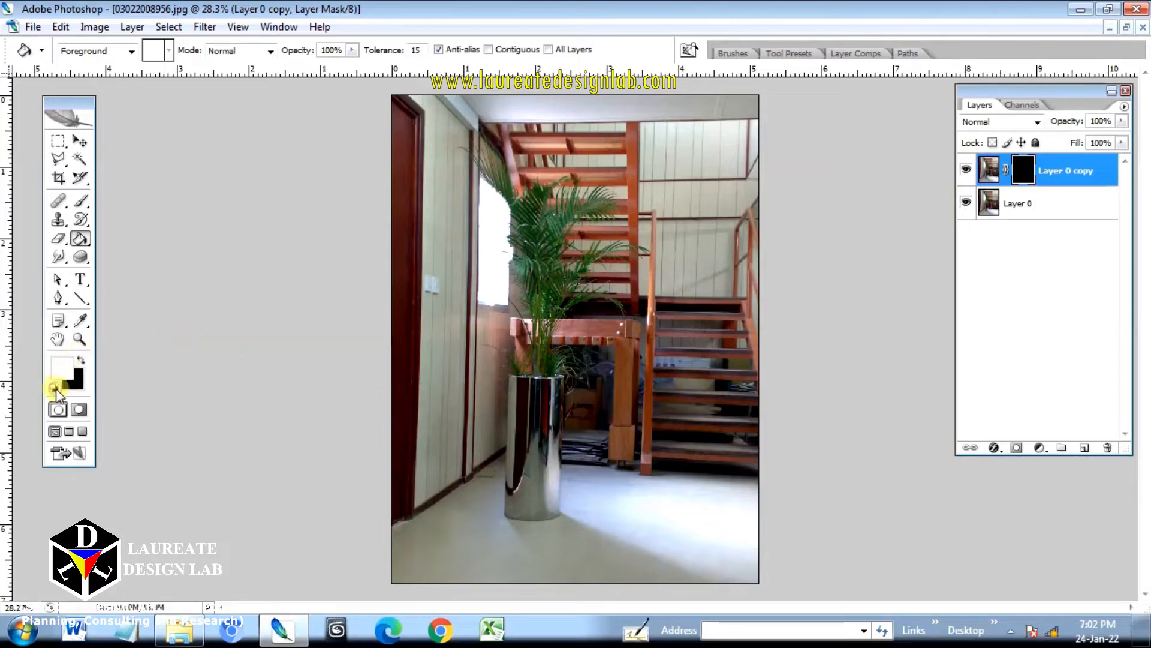
click(80, 202)
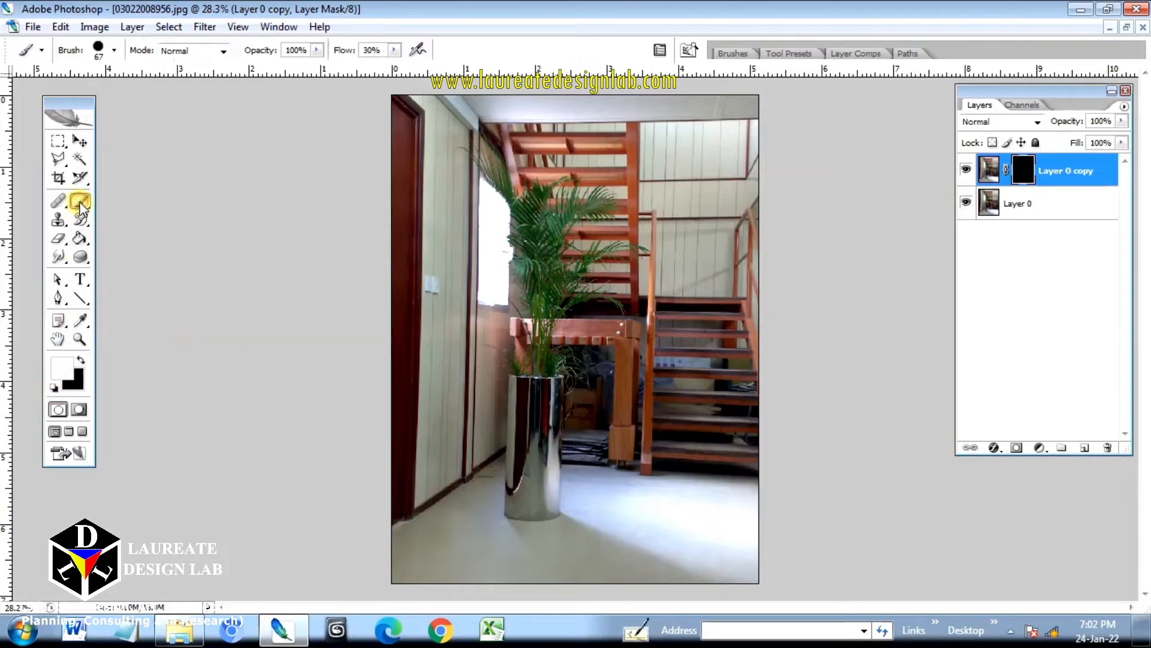
click(114, 51)
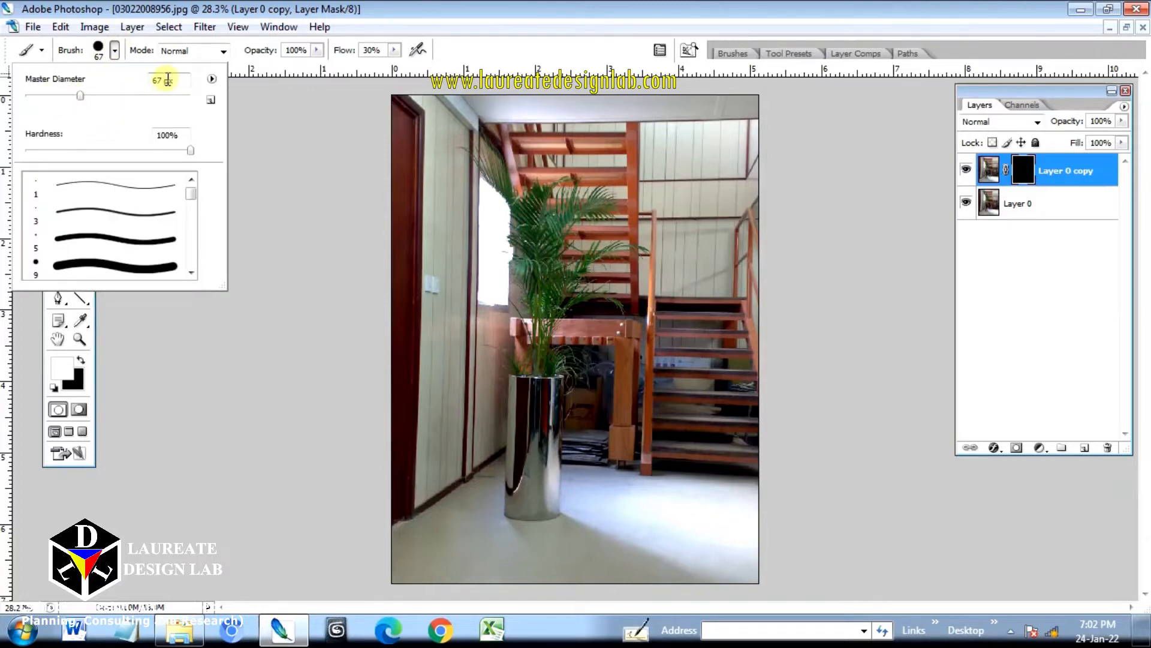
click(479, 51)
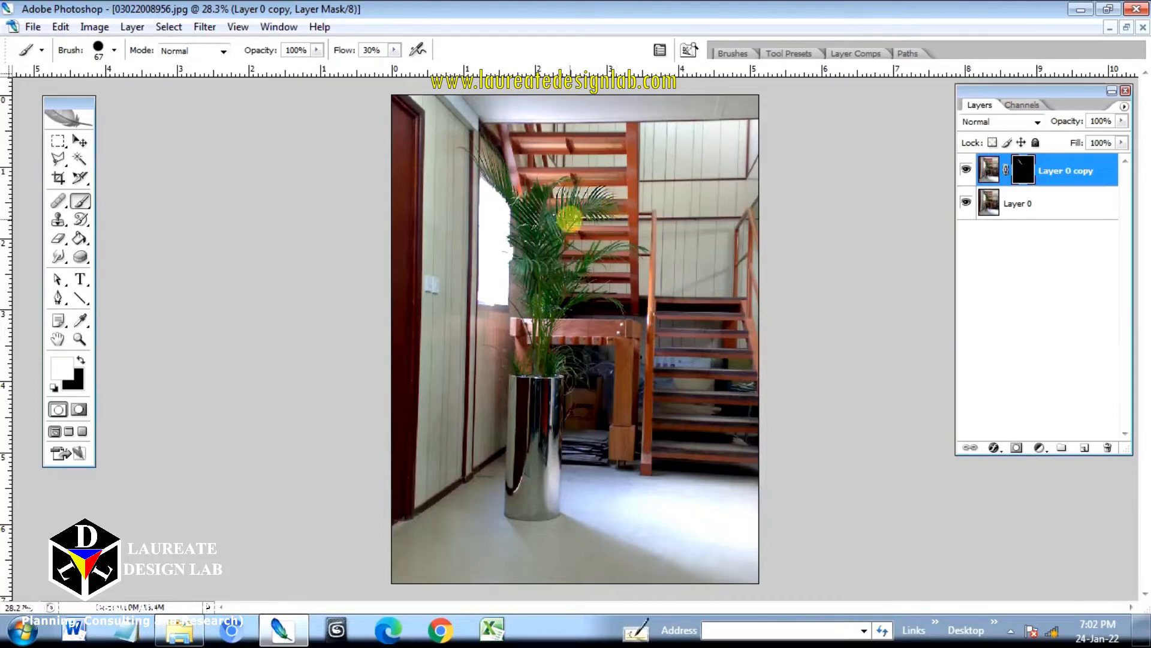
mouse_move(570, 220)
mouse_down()
mouse_move(556, 179)
mouse_move(543, 255)
mouse_up()
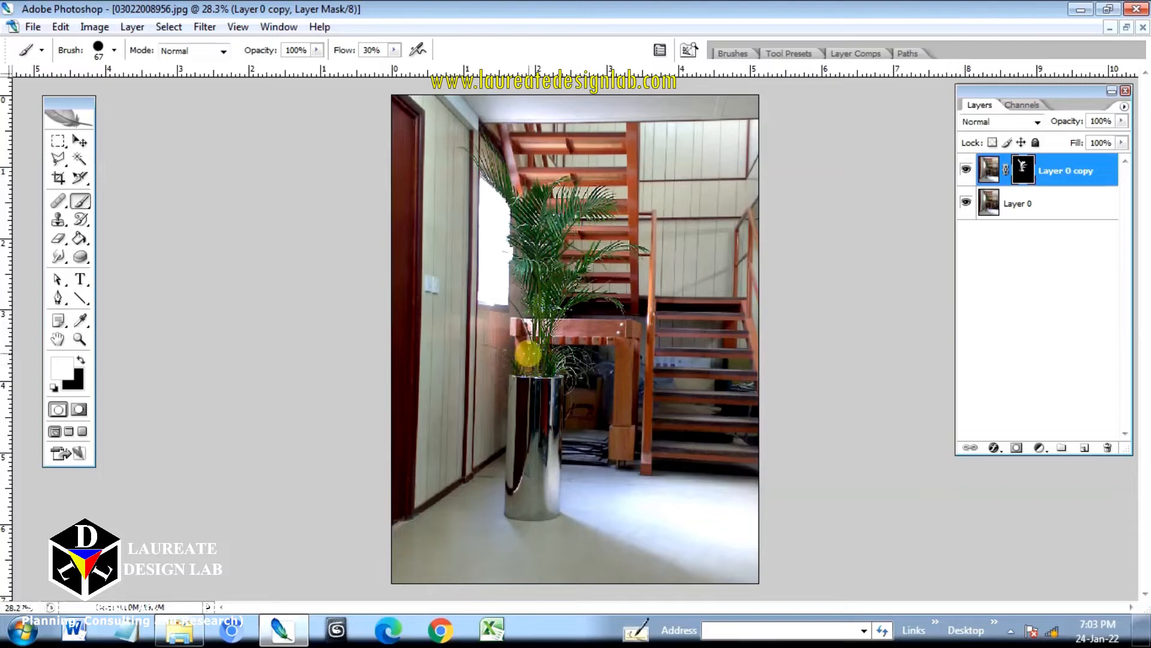
Paint white on the layer mask over the plant's base and the whole metal pot to reveal the sharpening there
mouse_move(529, 352)
mouse_down()
mouse_move(530, 259)
mouse_move(528, 277)
mouse_move(523, 268)
mouse_move(522, 285)
mouse_move(536, 263)
mouse_move(541, 278)
mouse_move(543, 335)
mouse_move(545, 216)
mouse_move(536, 192)
mouse_move(510, 188)
mouse_move(530, 241)
mouse_move(533, 360)
mouse_move(561, 210)
mouse_move(548, 428)
mouse_move(547, 402)
mouse_move(560, 381)
mouse_move(554, 496)
mouse_move(537, 385)
mouse_move(514, 397)
mouse_move(517, 488)
mouse_move(526, 468)
mouse_up()
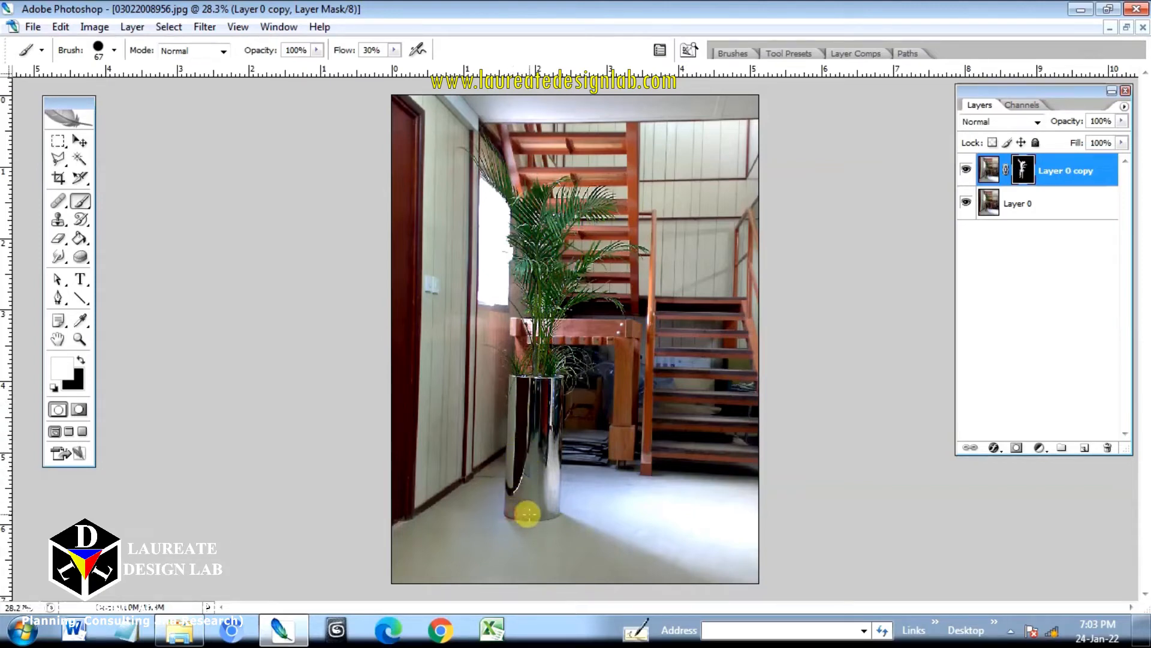
mouse_move(529, 514)
mouse_down()
mouse_move(547, 514)
mouse_move(547, 472)
mouse_move(550, 513)
mouse_up()
mouse_move(550, 466)
mouse_down()
mouse_move(535, 427)
mouse_move(527, 432)
mouse_move(527, 391)
mouse_move(527, 438)
mouse_move(515, 393)
mouse_move(509, 417)
mouse_move(509, 470)
mouse_move(515, 378)
mouse_move(508, 504)
mouse_up()
mouse_move(530, 418)
mouse_down()
mouse_move(513, 385)
mouse_move(522, 504)
mouse_move(536, 428)
mouse_move(530, 385)
mouse_move(525, 506)
mouse_move(545, 380)
mouse_move(544, 509)
mouse_move(556, 390)
mouse_move(552, 498)
mouse_move(519, 510)
mouse_move(559, 376)
mouse_move(528, 370)
mouse_move(561, 381)
mouse_up()
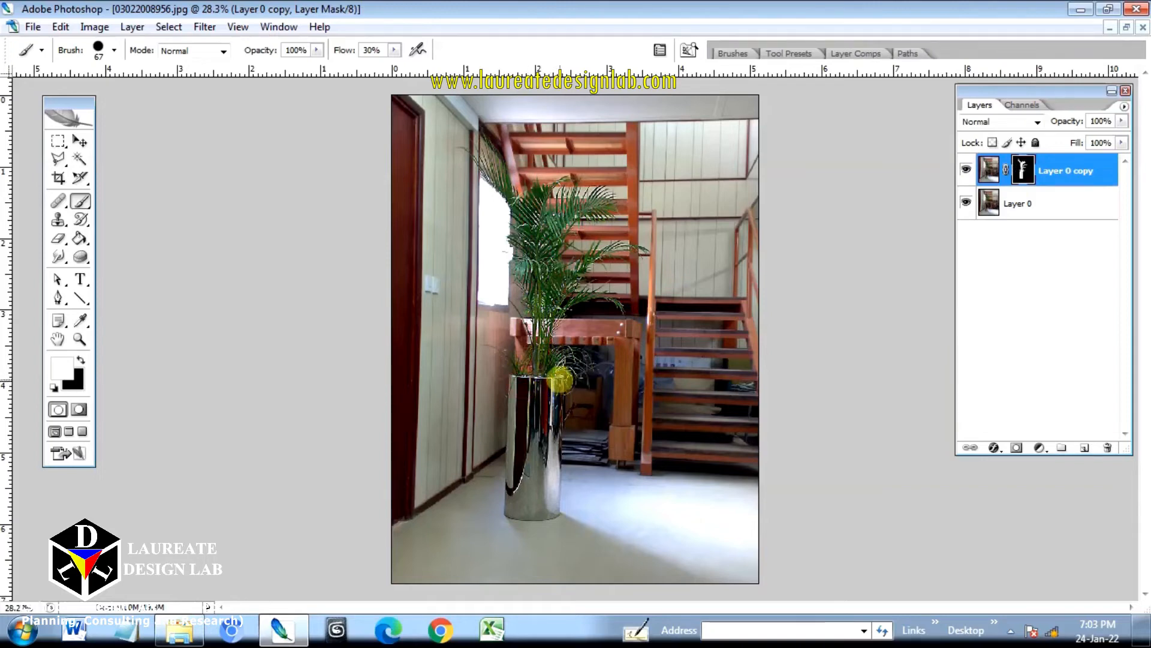
Toggle the visibility of the masked layer copy to compare the plant and pot before and after sharpening
click(1019, 172)
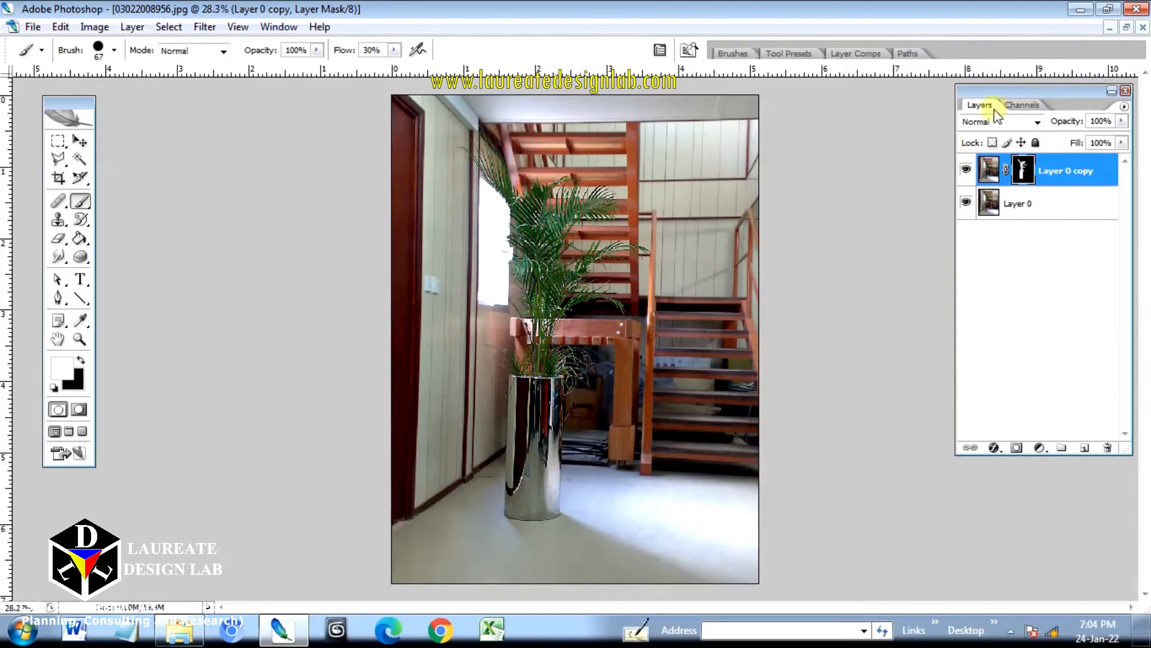
click(968, 171)
click(968, 171)
click(968, 171)
click(968, 171)
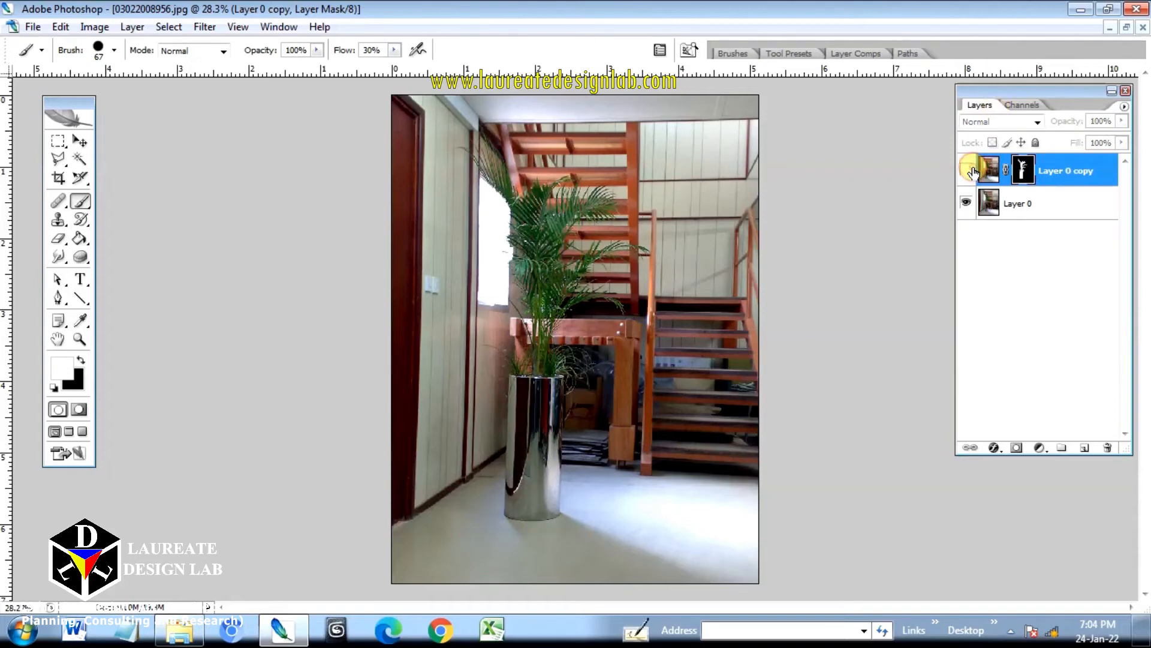
Hide and show Layer 0 copy repeatedly to examine its masked sharpening on the plant and pot against the original photo
click(968, 171)
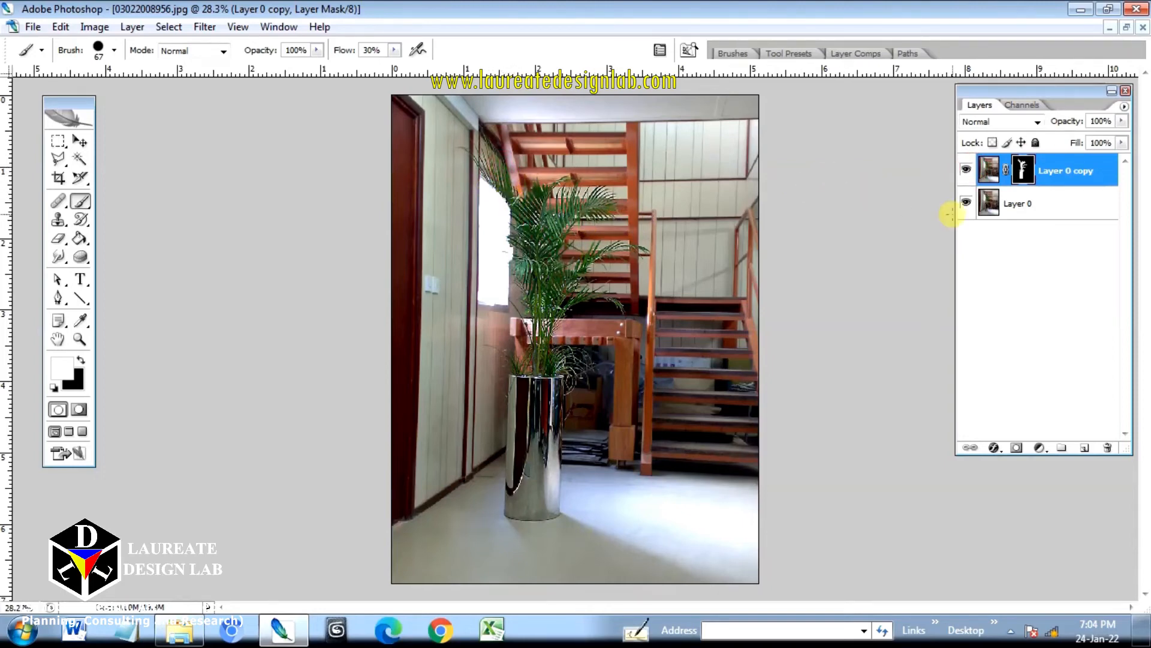
click(967, 172)
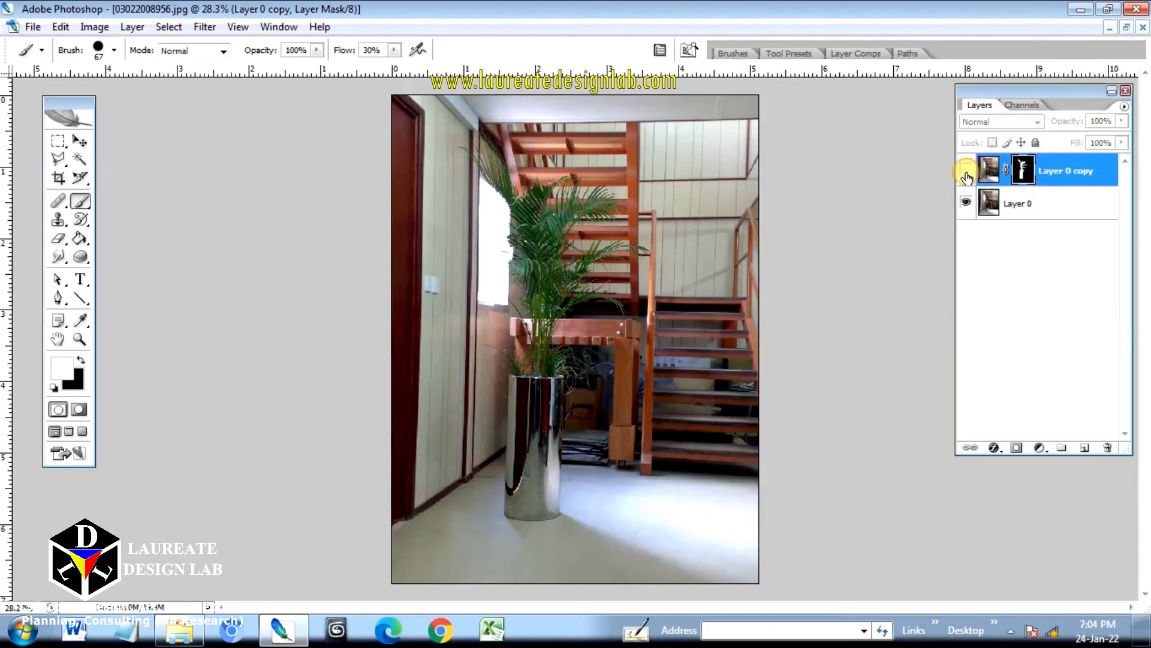
click(967, 174)
click(967, 174)
click(967, 174)
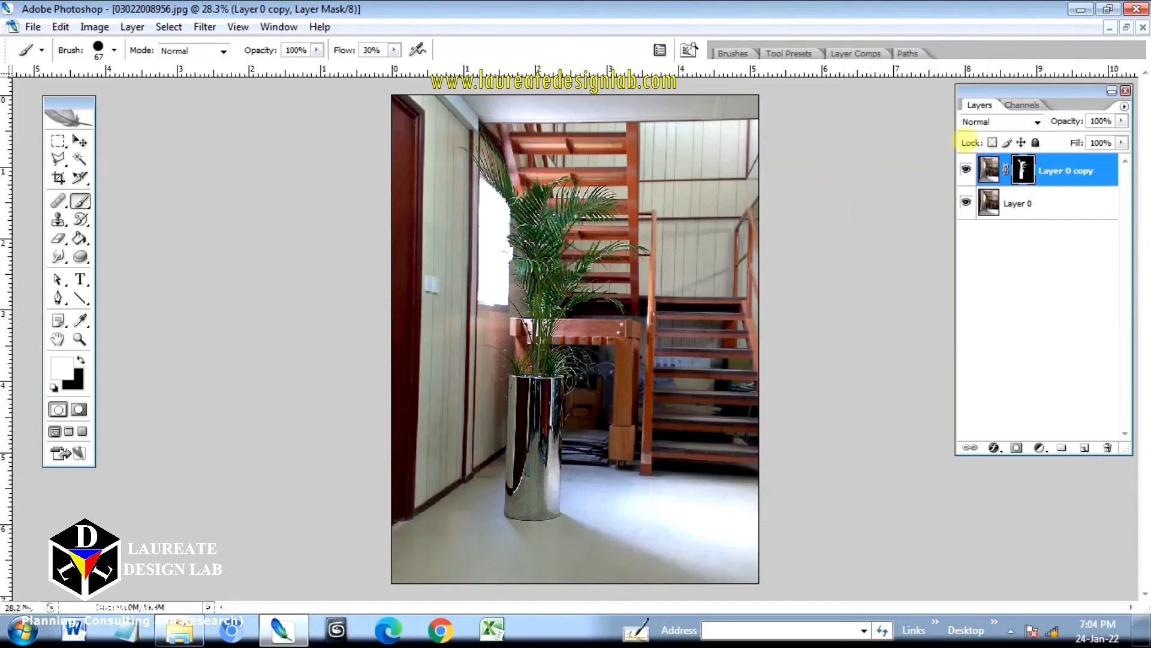
click(967, 173)
click(967, 173)
click(967, 173)
click(966, 173)
click(967, 173)
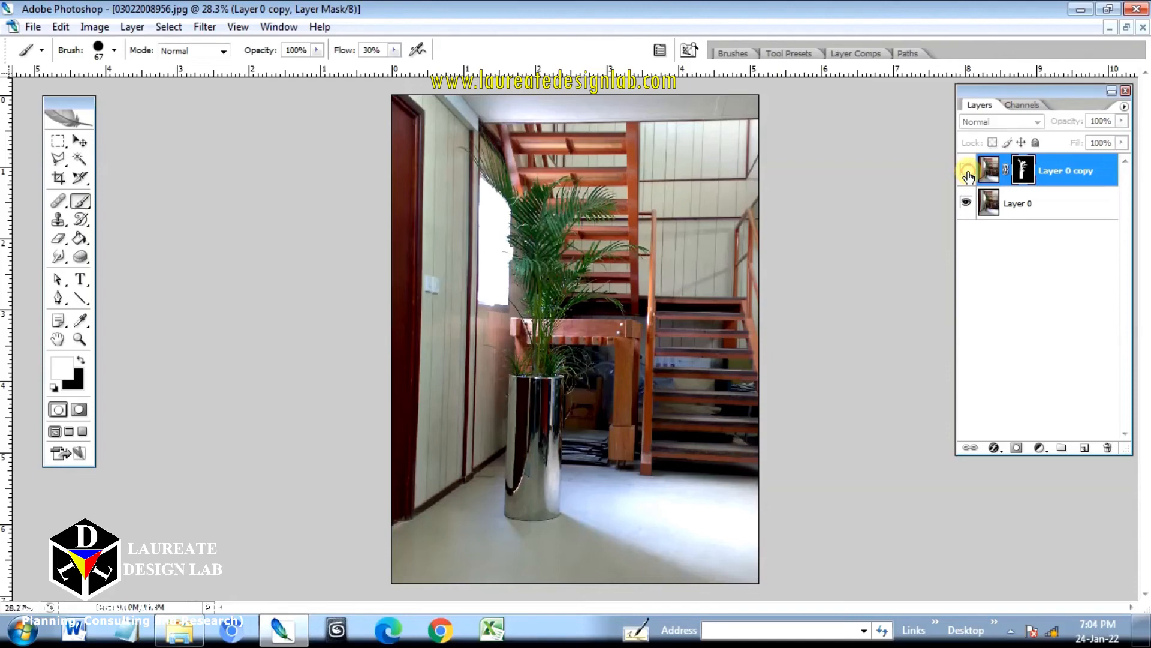
click(967, 173)
click(966, 173)
click(967, 173)
click(966, 173)
click(967, 172)
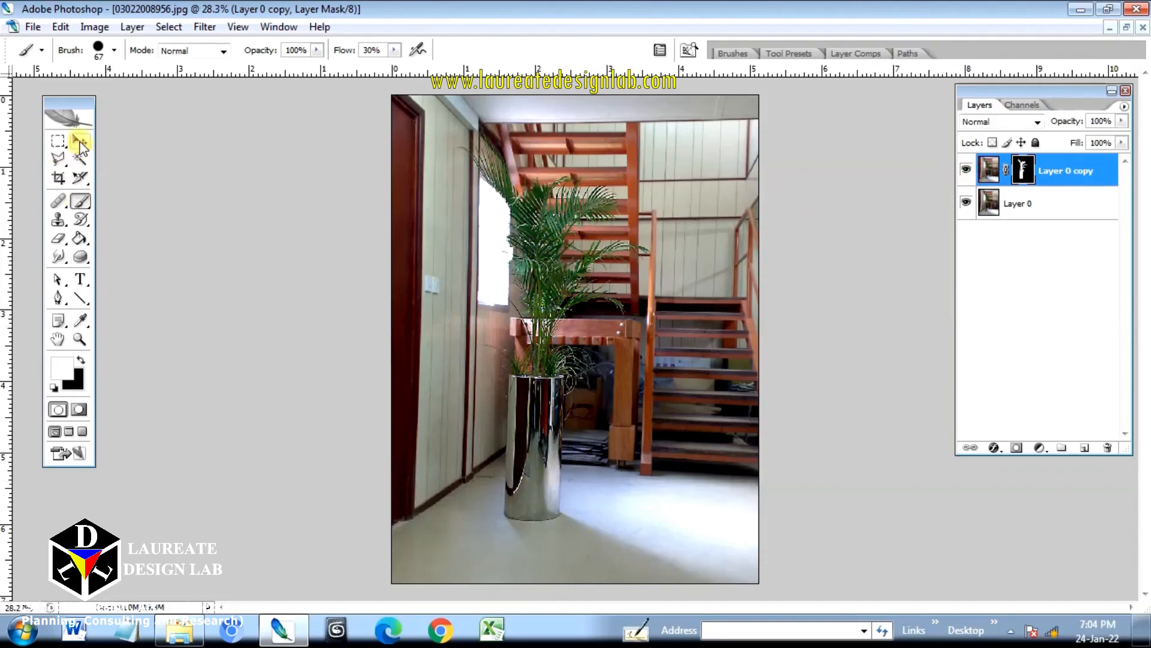
Switch to the Move tool and rename the masked Layer 0 copy as MASK
click(79, 143)
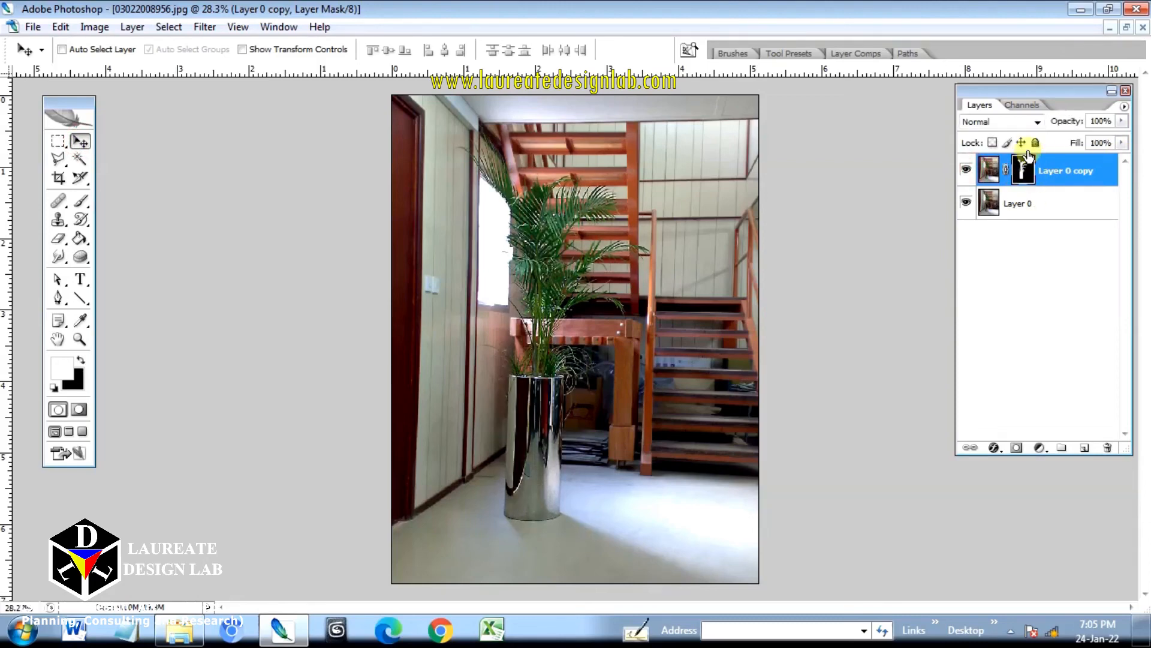
double_click(1060, 173)
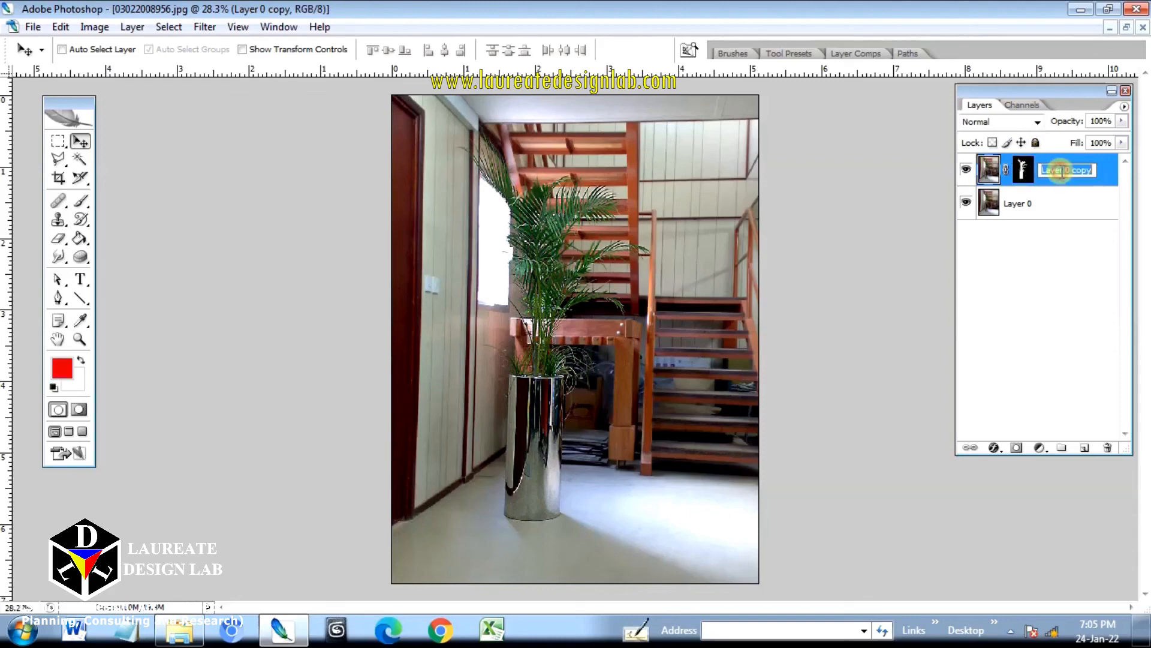
text(M)
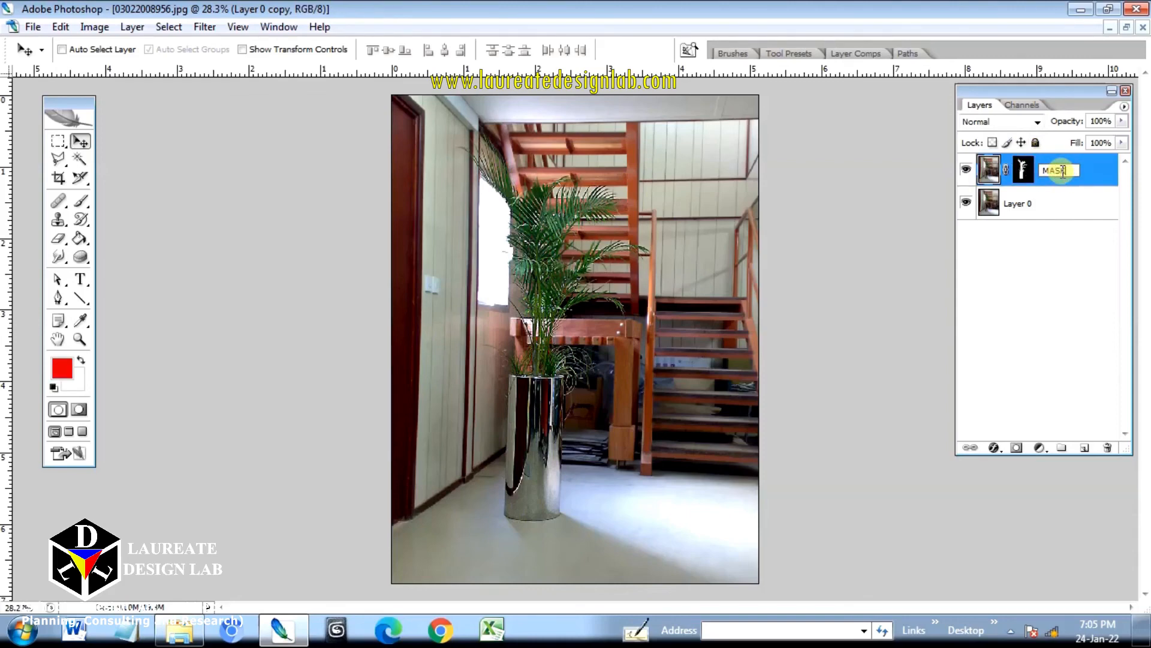
text(ASK)
click(1027, 207)
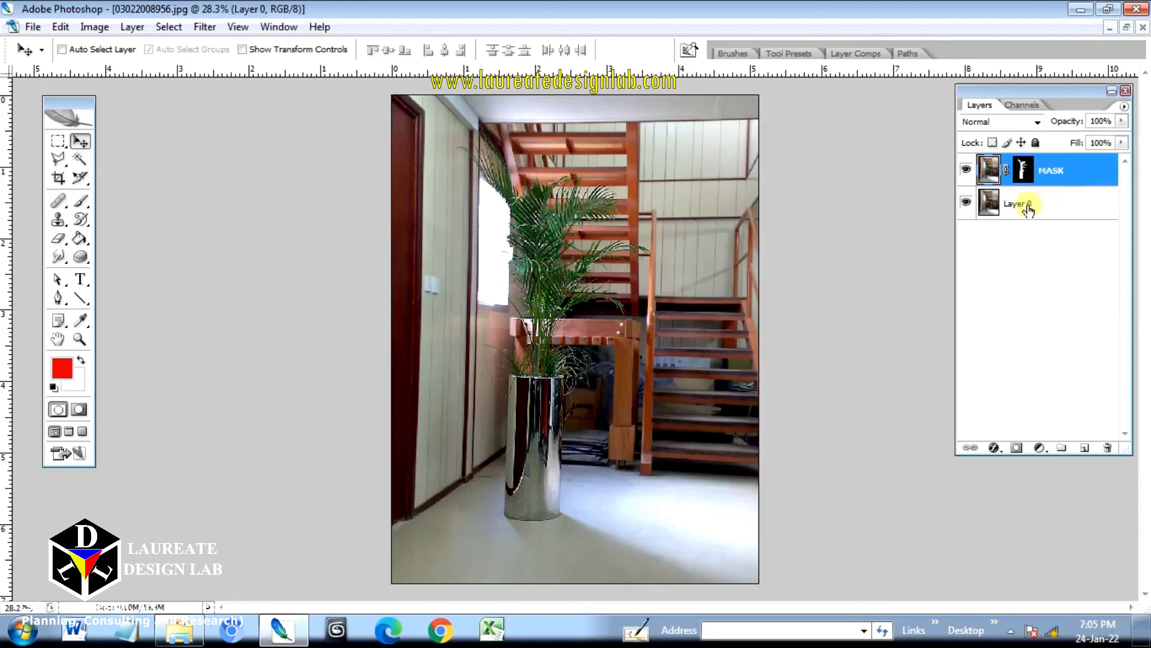